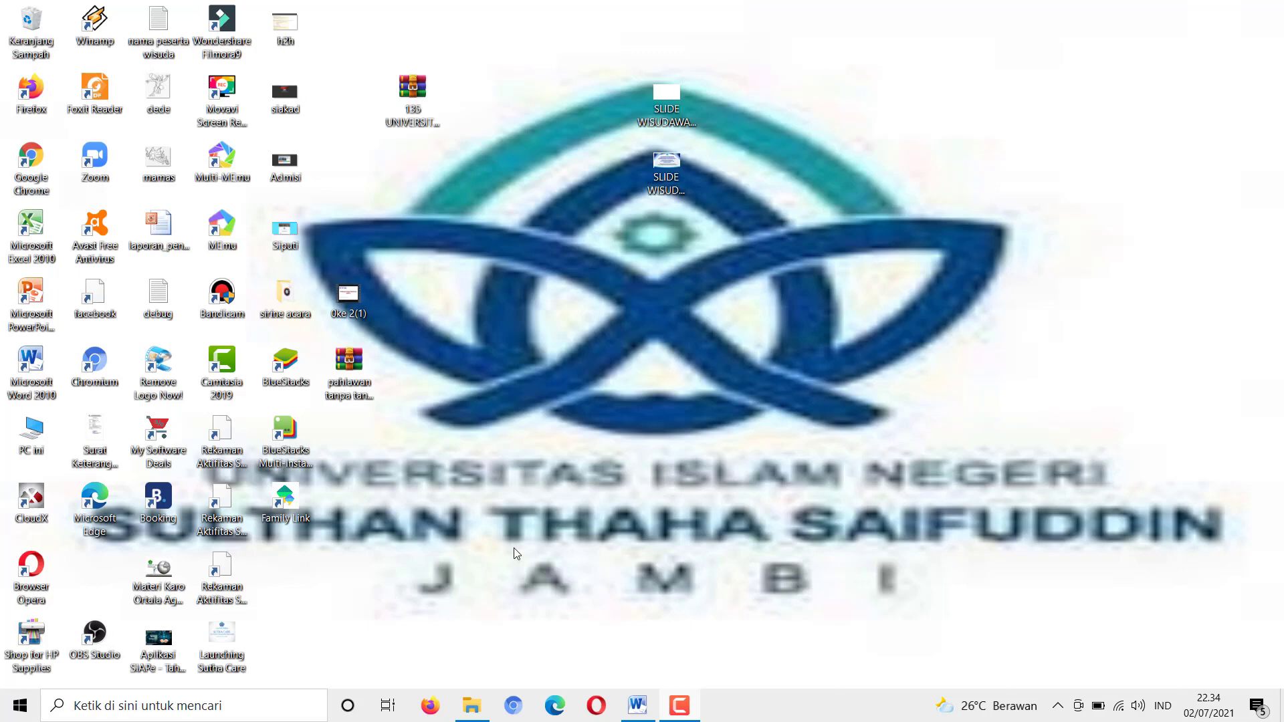
# Launch Firefox from the Windows taskbar
pyautogui.click(432, 715)
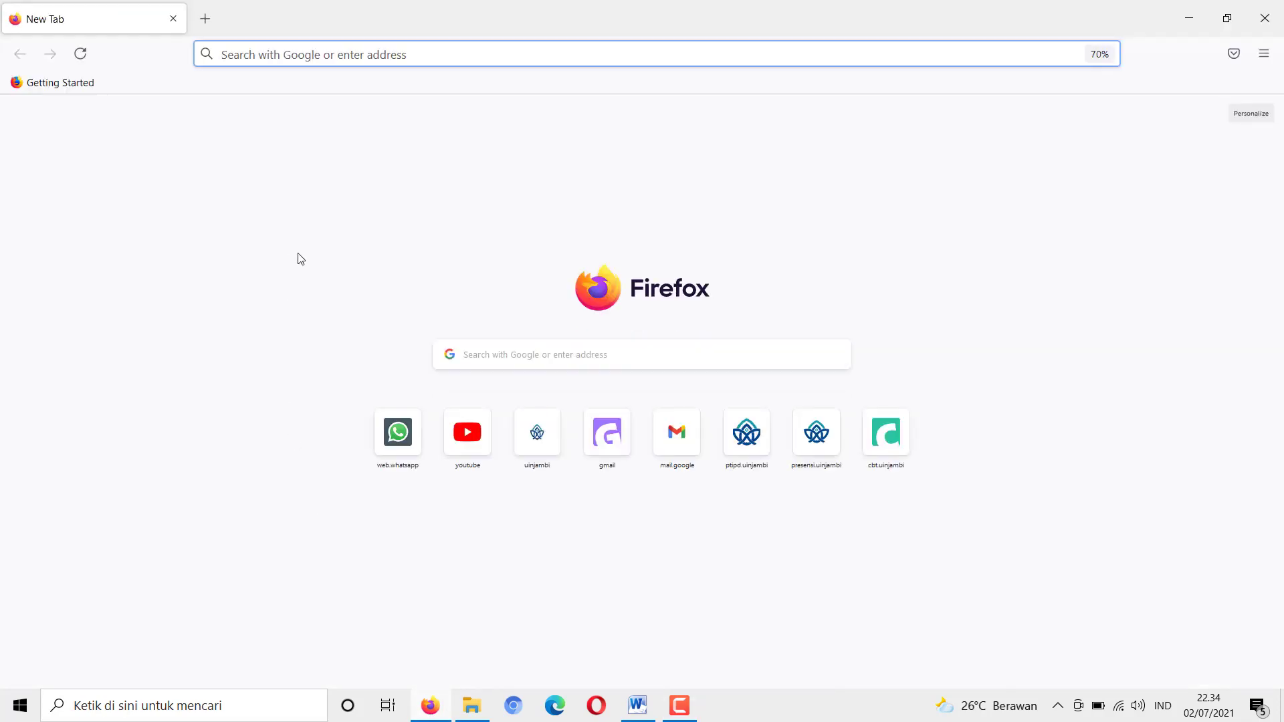
# Load the CBT exam site at cat.uinjambi.ac.id in Firefox
pyautogui.click(241, 59)
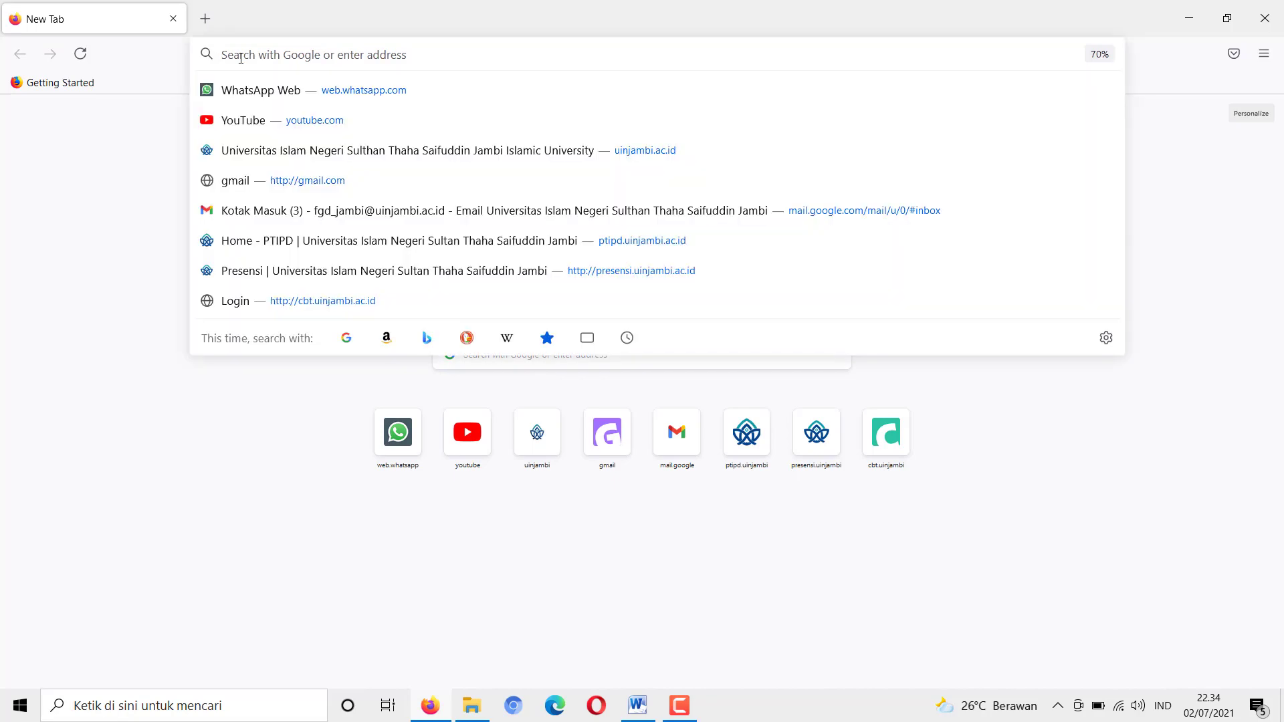
pyautogui.write('cat')
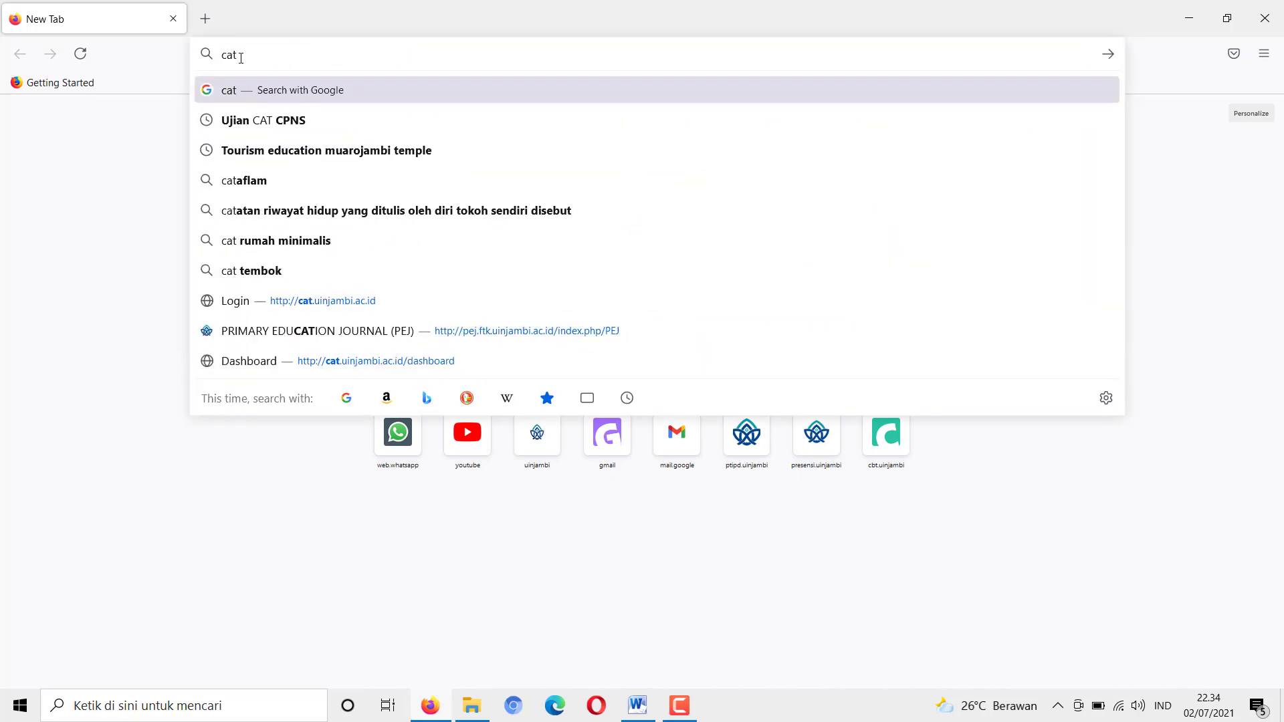
pyautogui.write('.')
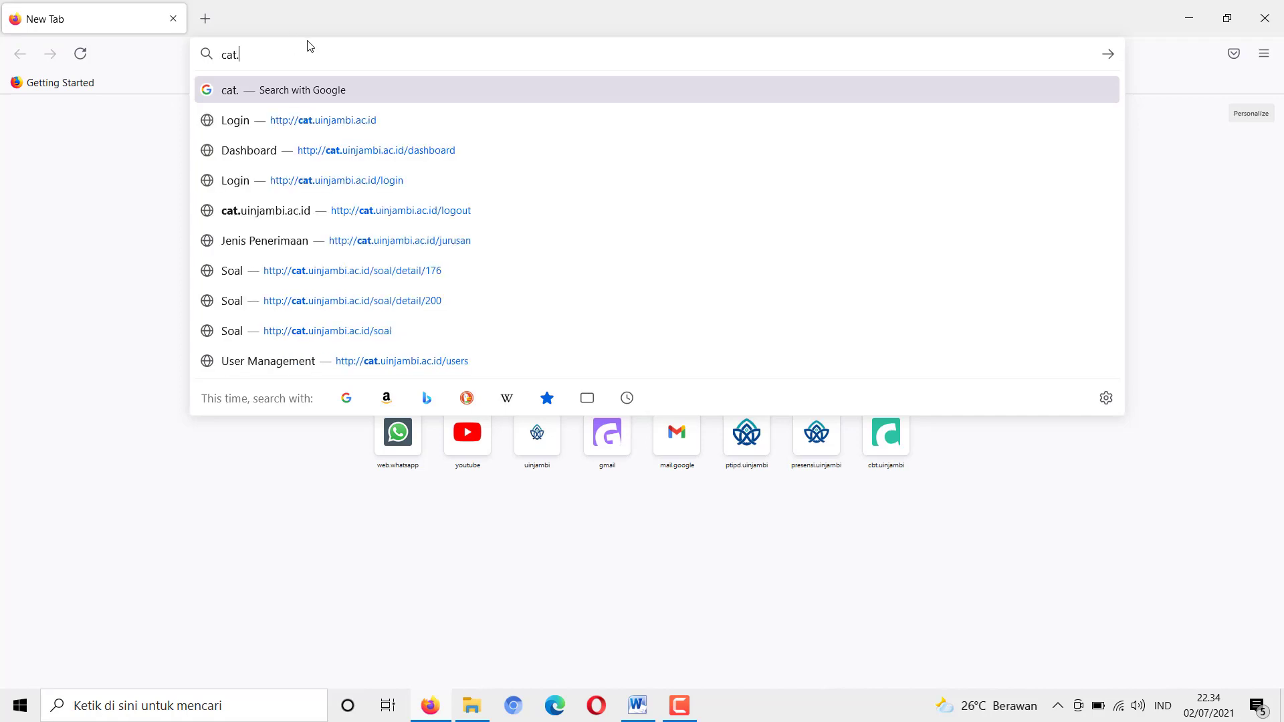
pyautogui.write('uinja')
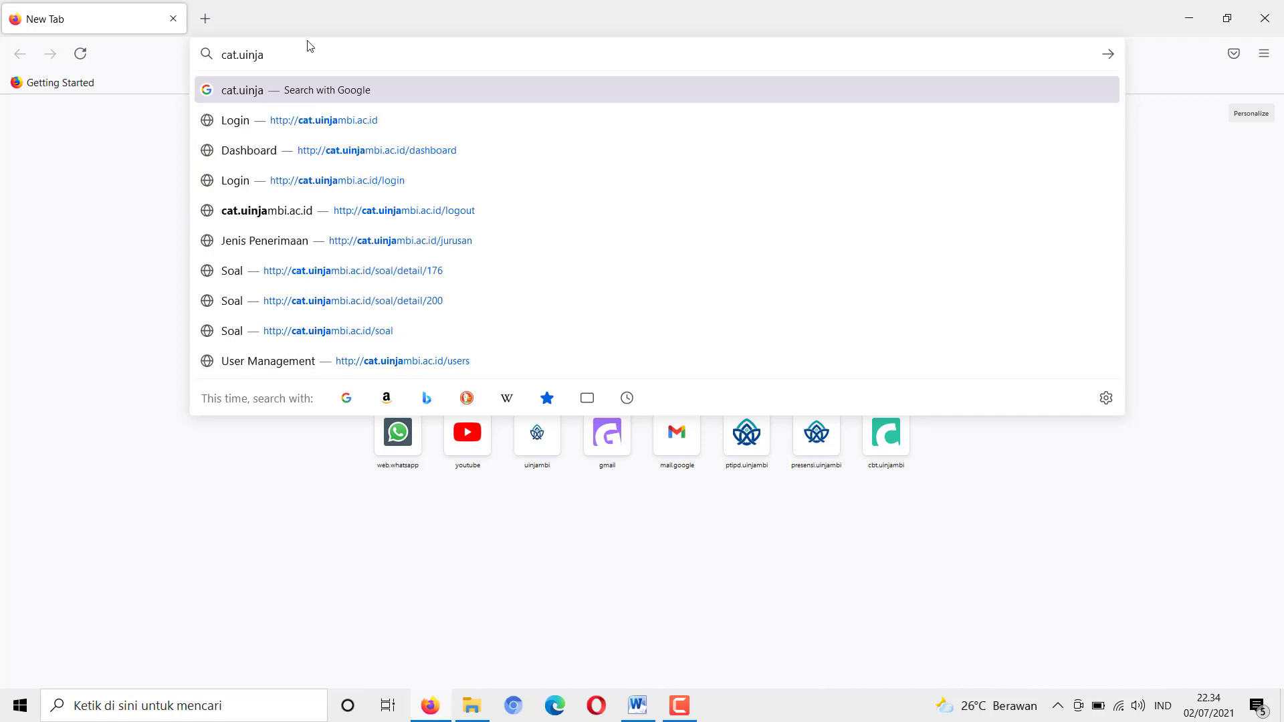
pyautogui.write('mbi.')
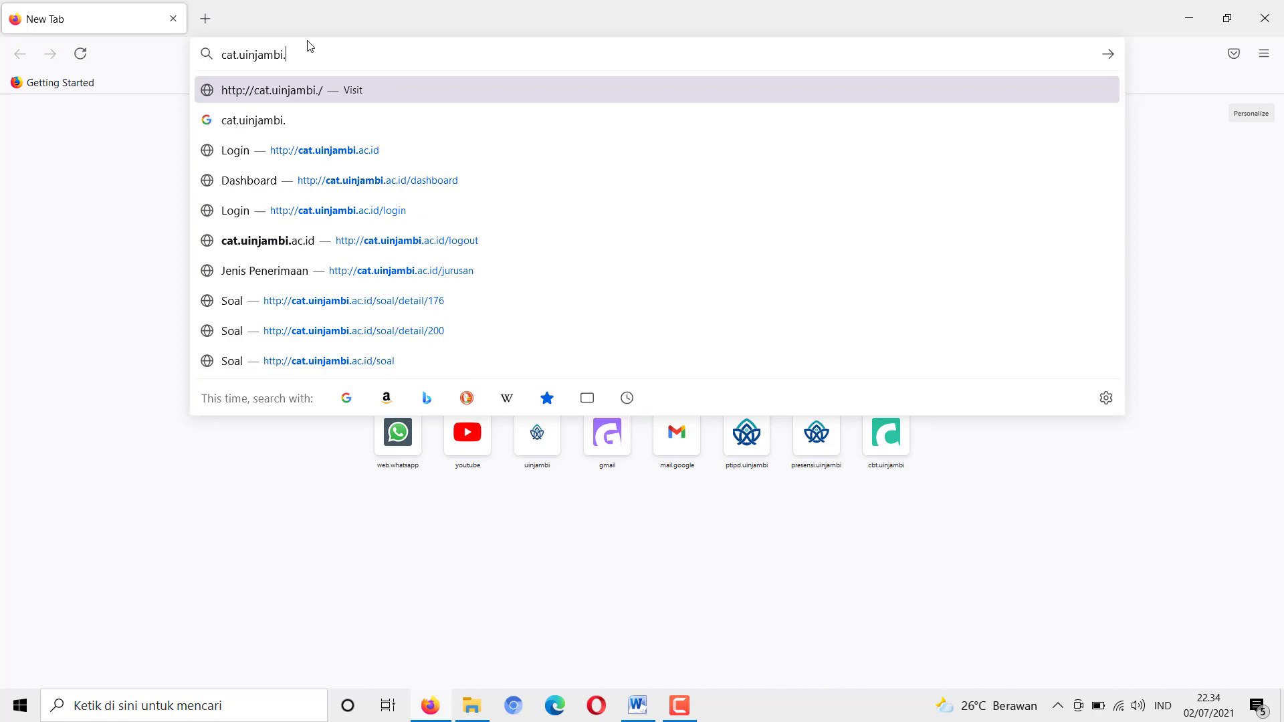
pyautogui.write('ac.id')
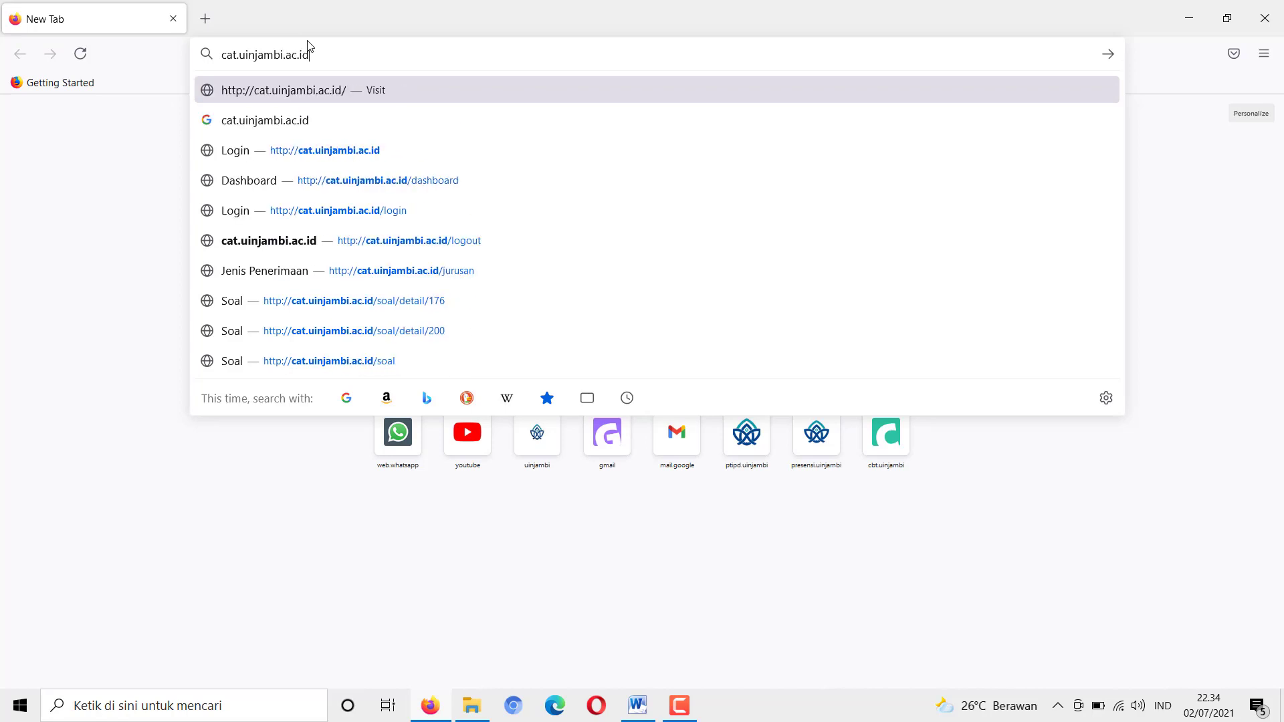
pyautogui.press('Return')
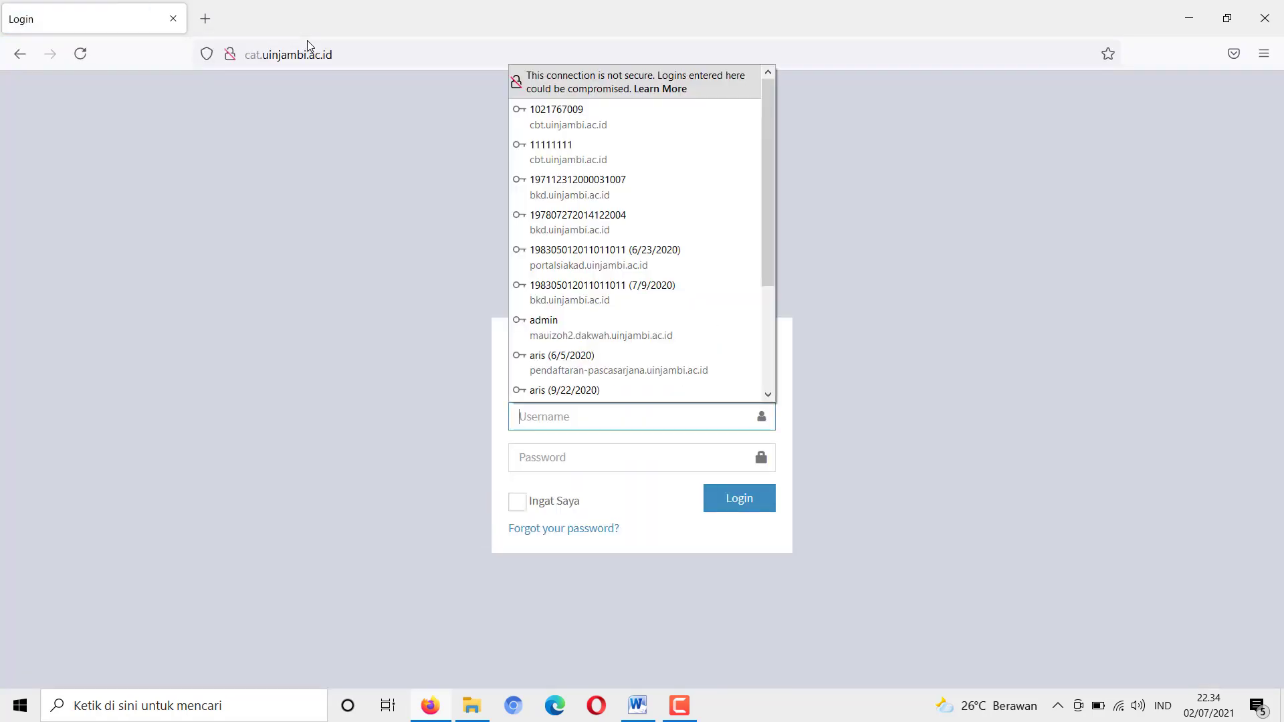
# Fill the login form with the exam account's student ID and password, dismissing browser popups
pyautogui.click(252, 165)
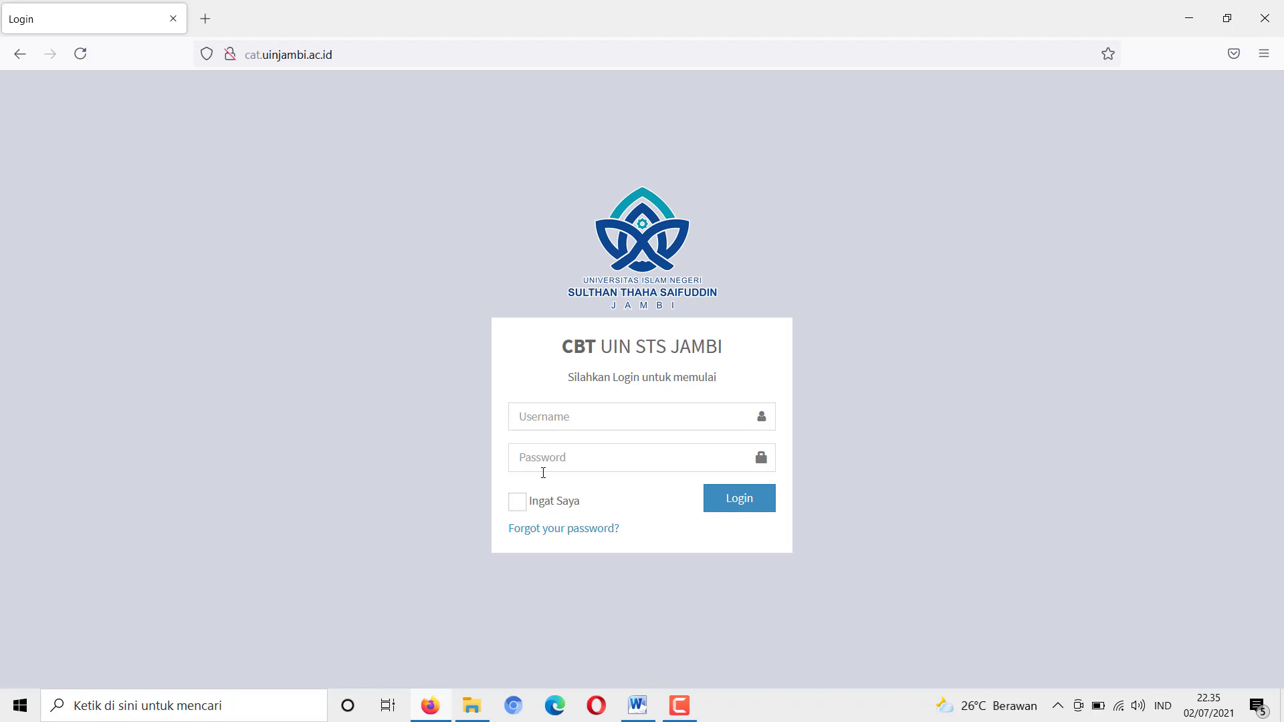
pyautogui.click(532, 419)
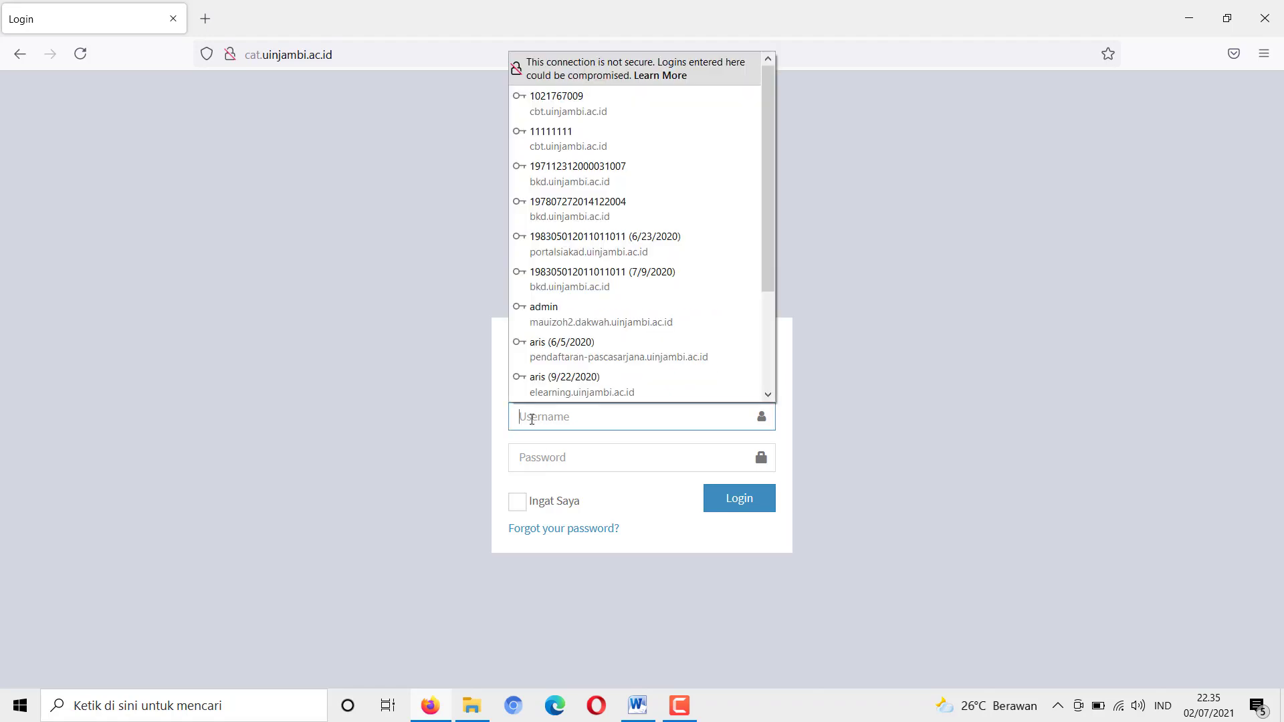
pyautogui.write('12')
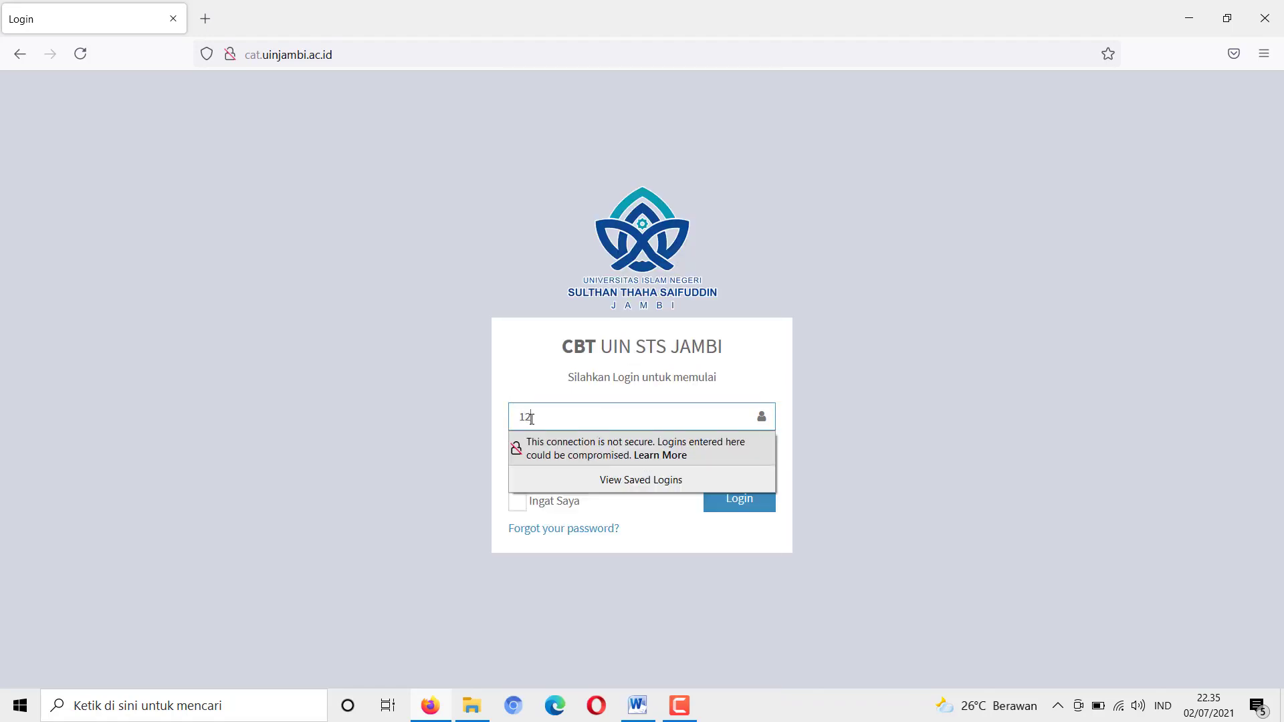
pyautogui.write('3456789')
pyautogui.click(450, 430)
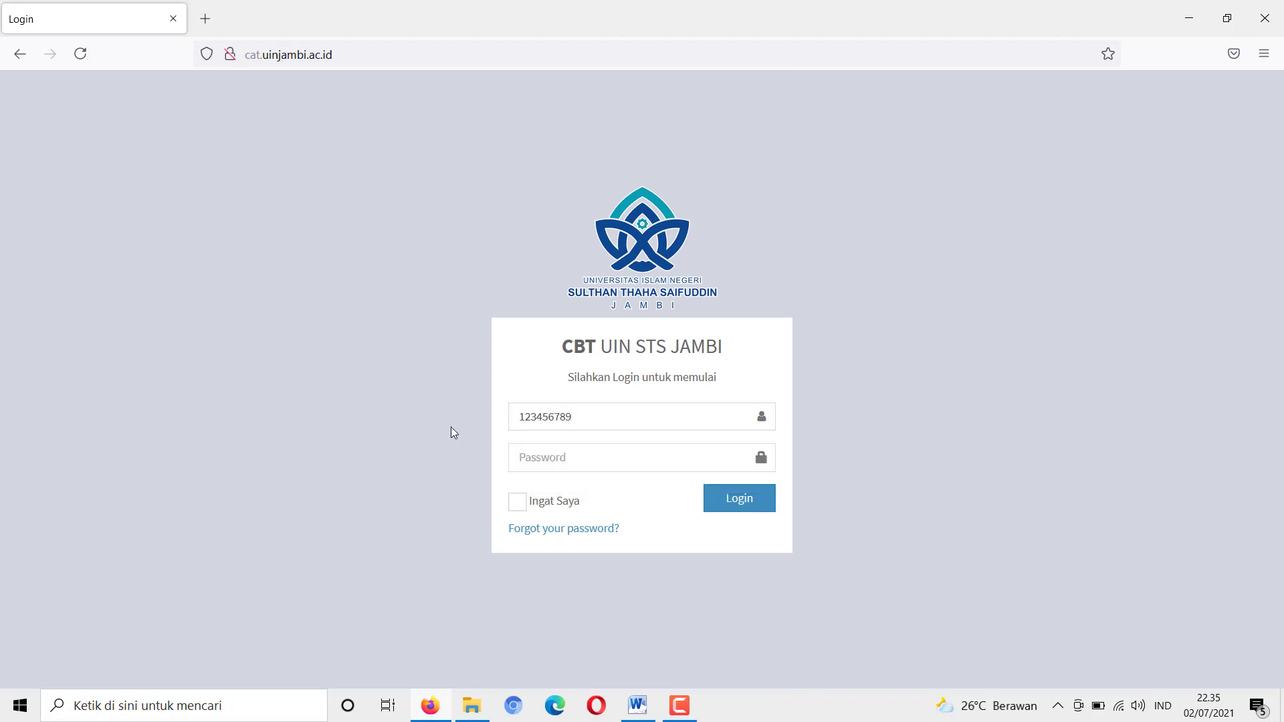
pyautogui.click(532, 458)
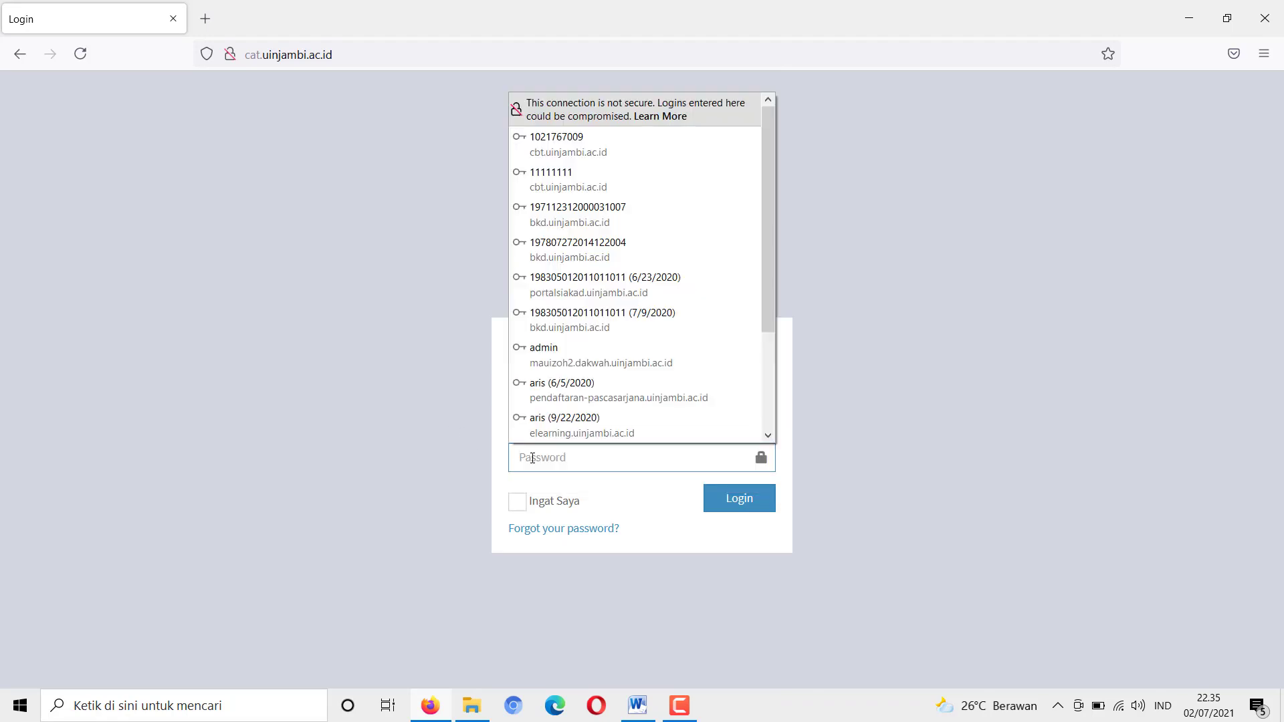
pyautogui.write('•••••••')
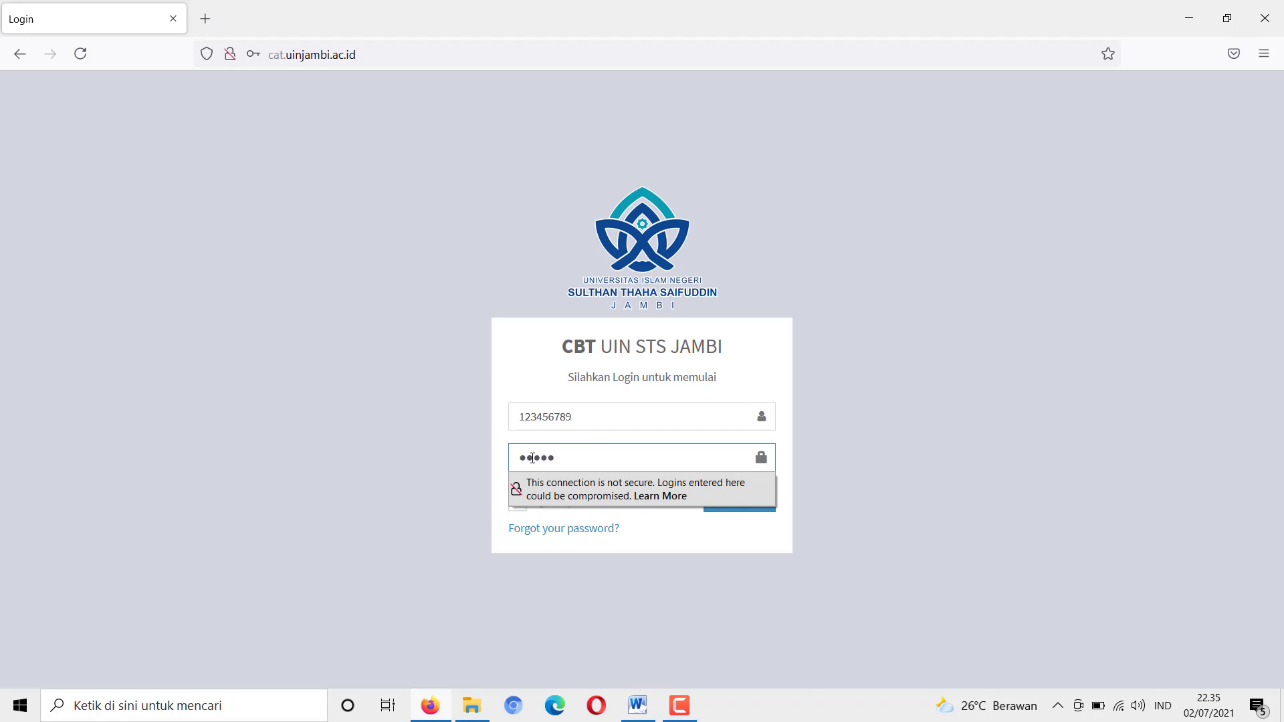
pyautogui.write('••')
pyautogui.click(407, 519)
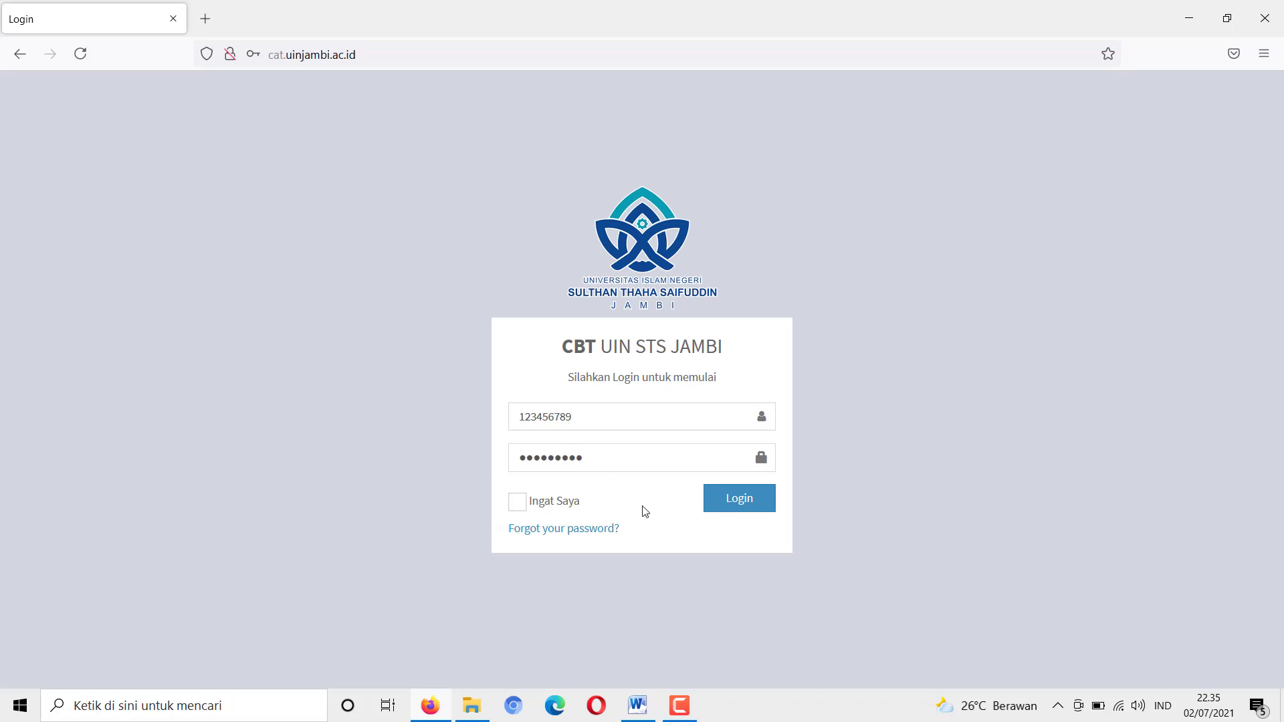
# Log in, decline saving the login, and open the Ujian exam list
pyautogui.click(740, 498)
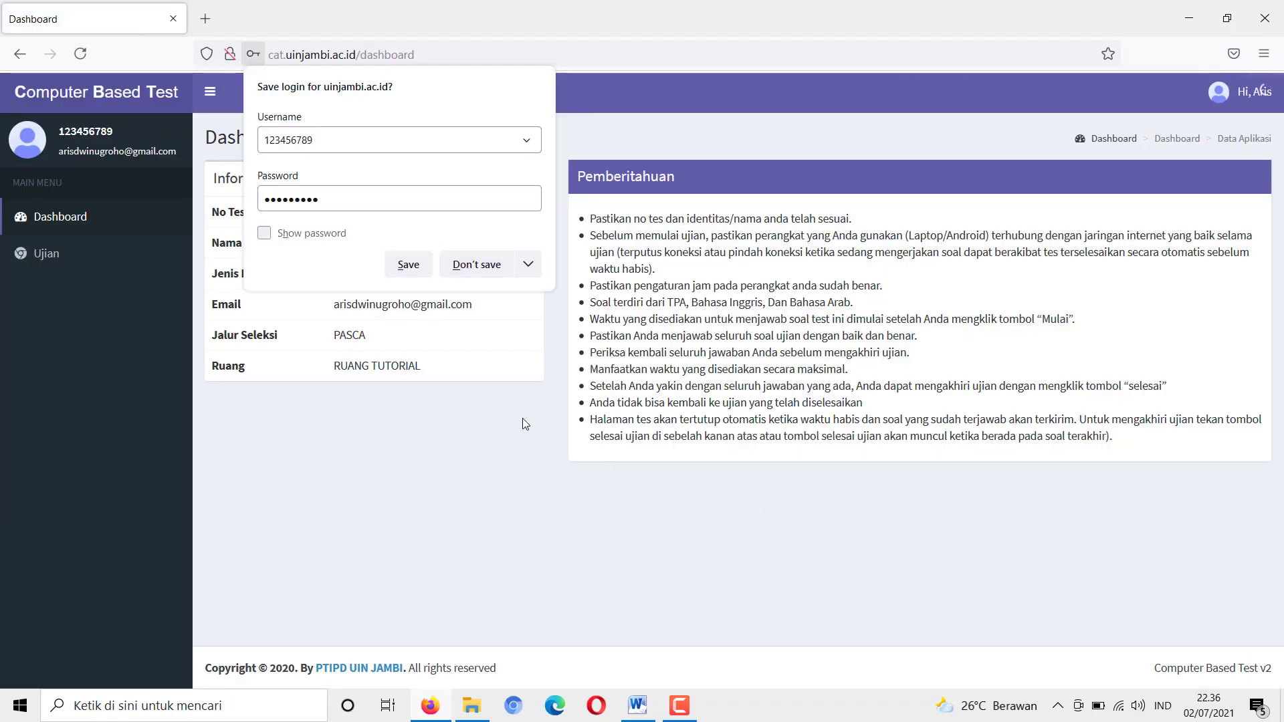
pyautogui.click(479, 272)
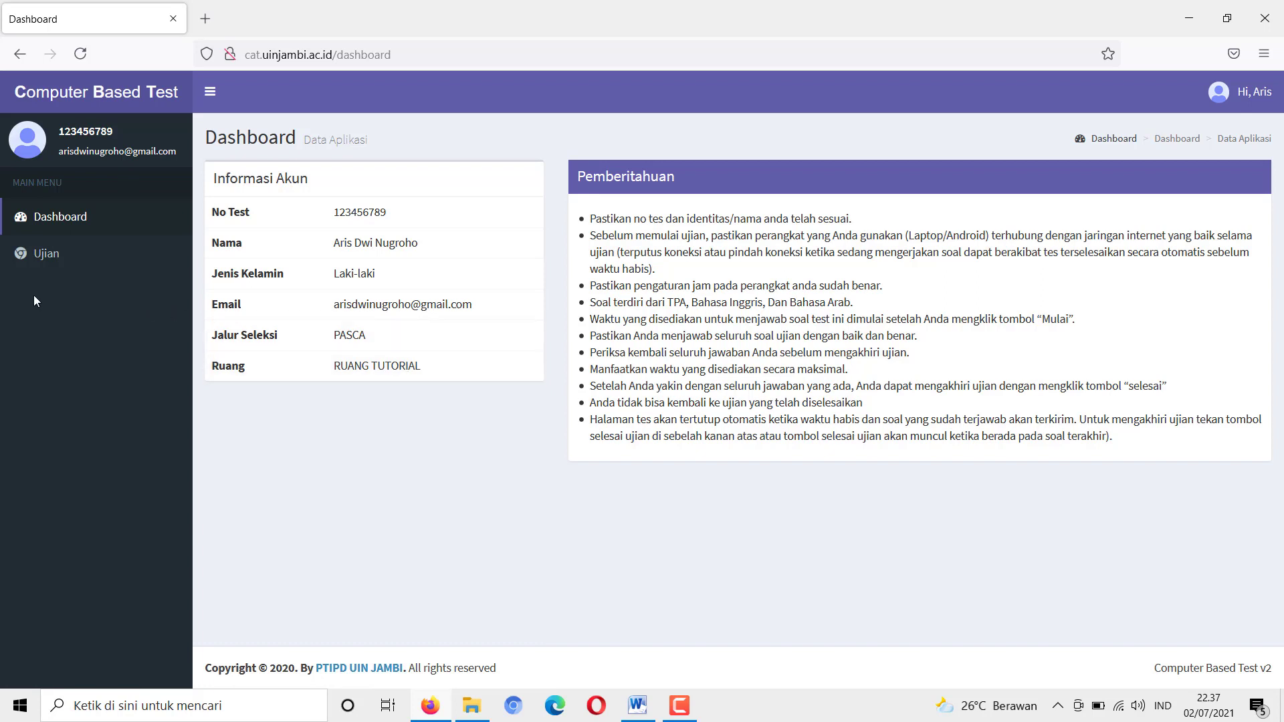
pyautogui.click(46, 257)
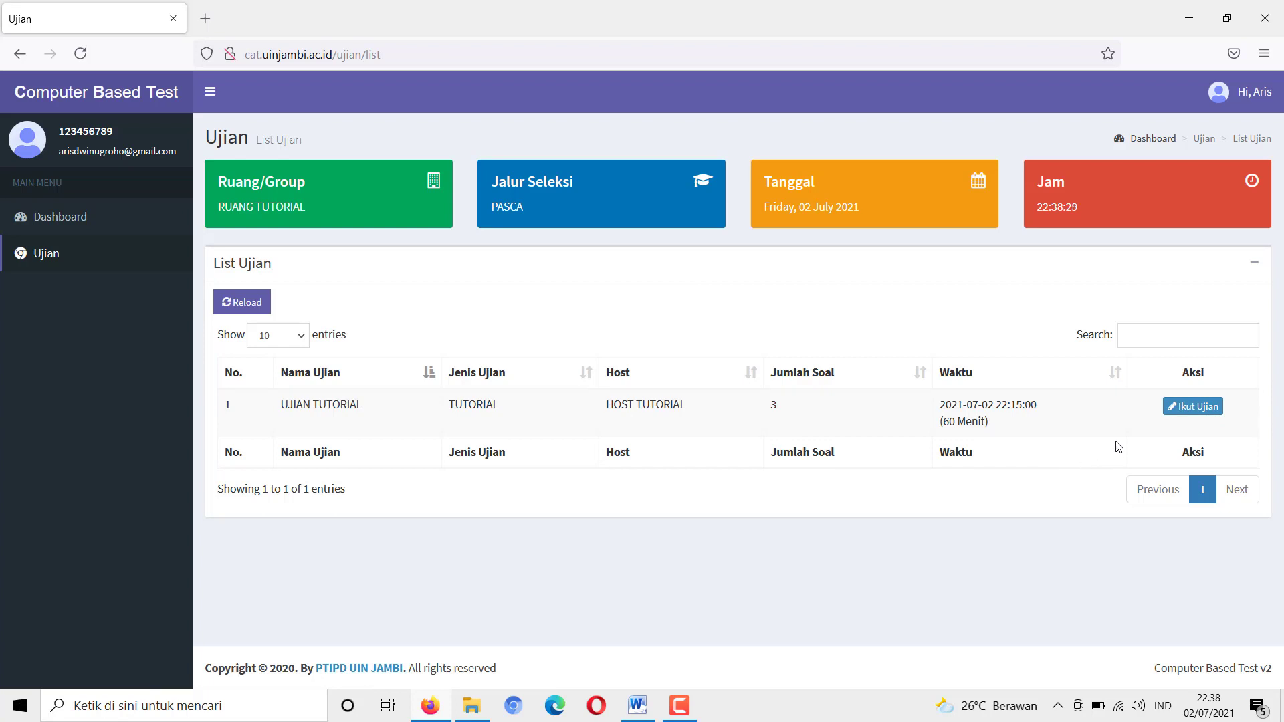
# Join the UJIAN TUTORIAL exam via its Ikut Ujian button
pyautogui.click(1194, 407)
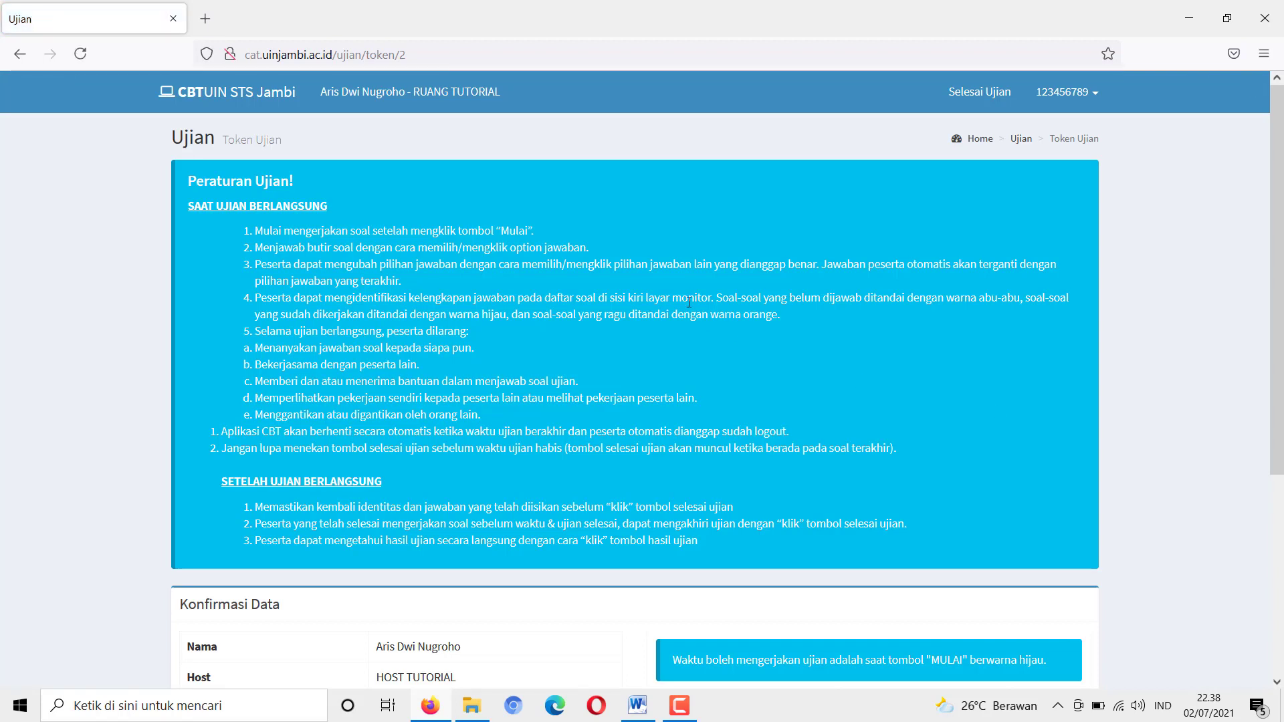
# Scroll the token page down to the Konfirmasi Data section and Mulai button
pyautogui.click(1278, 151)
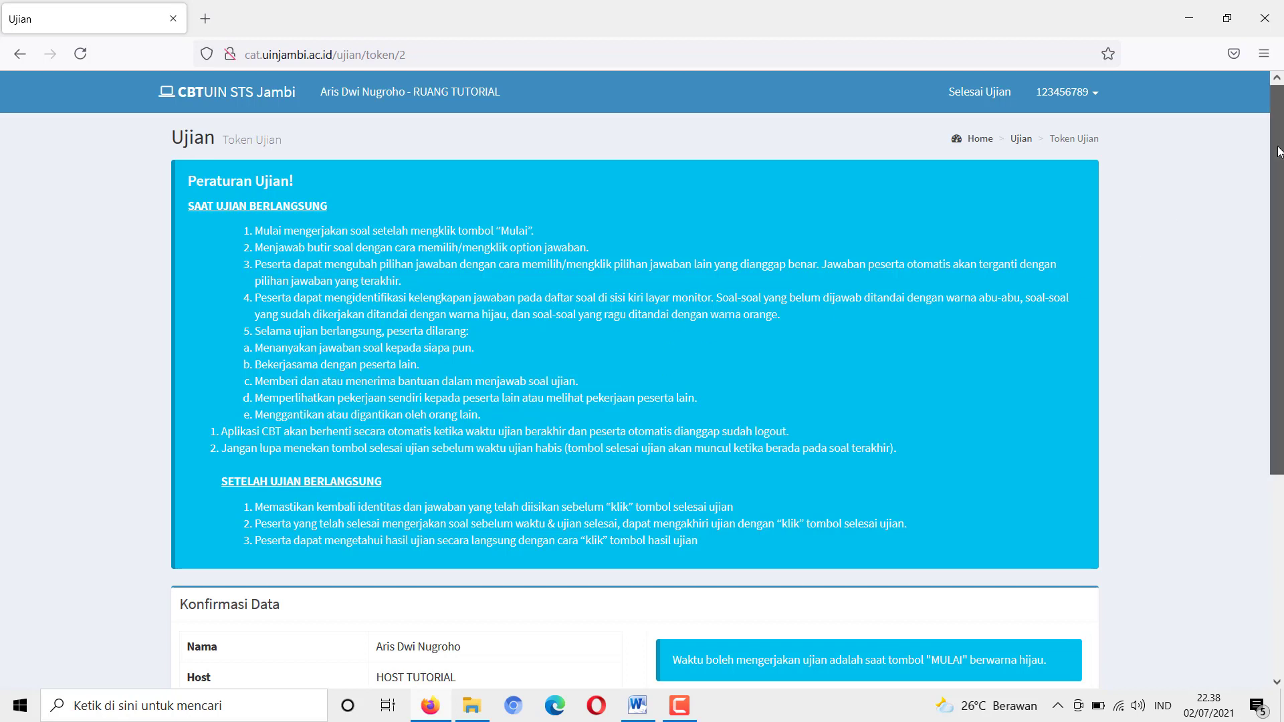
pyautogui.moveTo(1278, 151); pyautogui.dragTo(1278, 163)
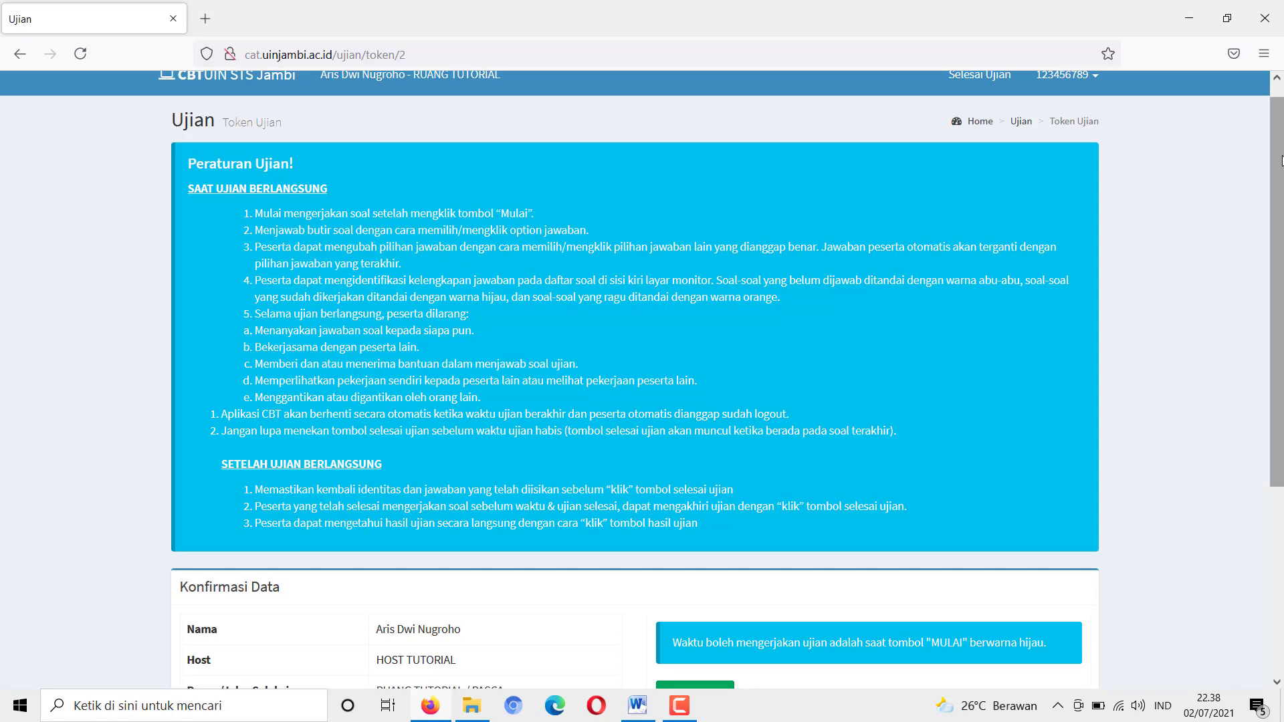
pyautogui.moveTo(1280, 161); pyautogui.dragTo(1279, 353)
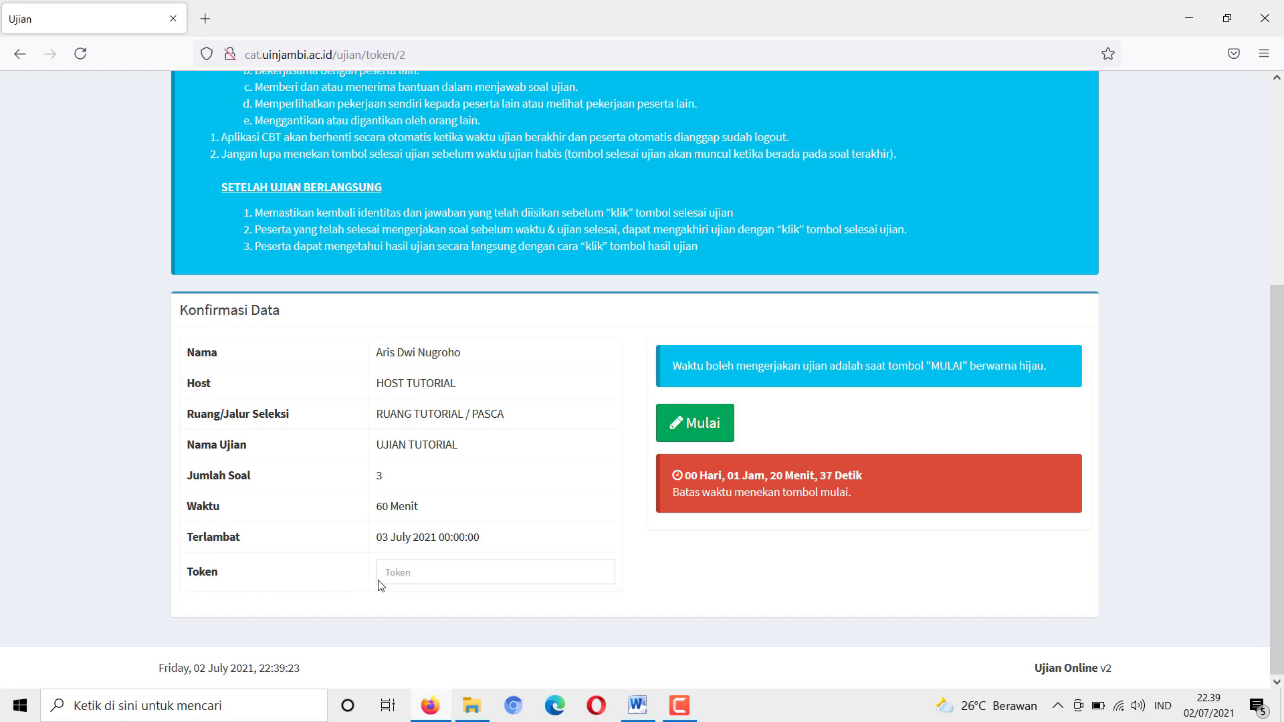
# Enter the exam token, start the exam with Mulai, and acknowledge the Berhasil message
pyautogui.click(406, 576)
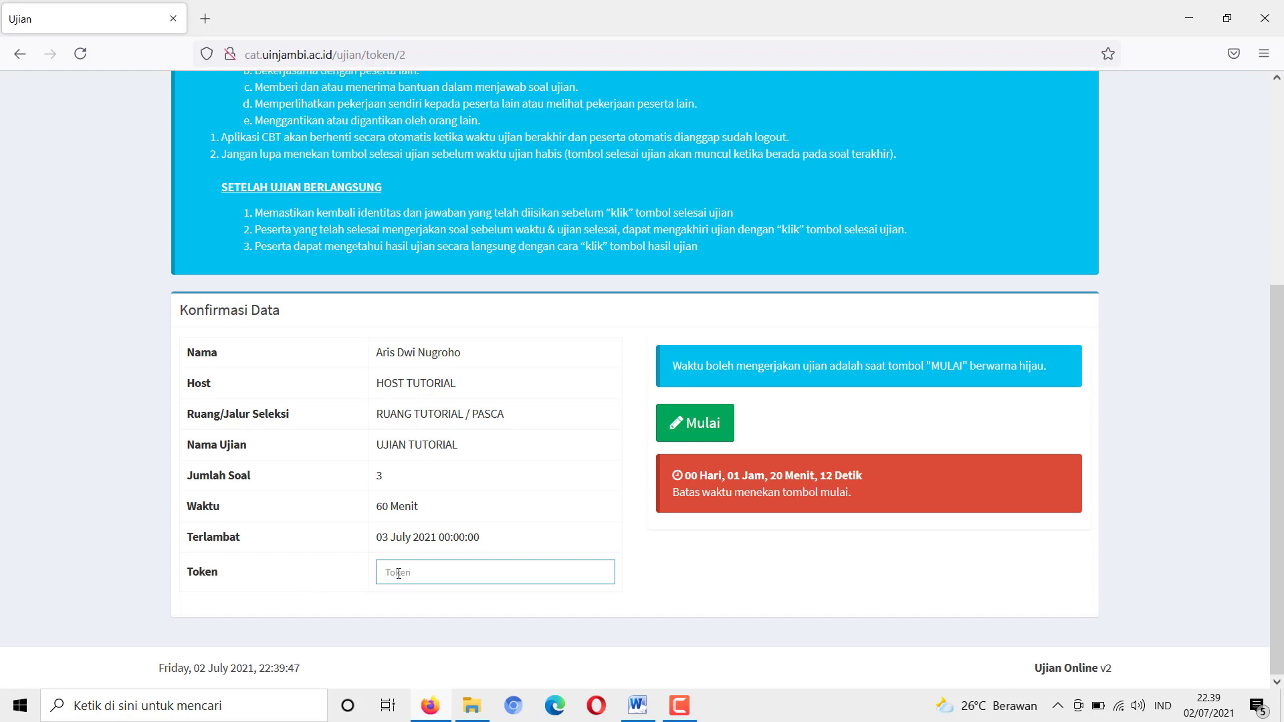
pyautogui.click(696, 430)
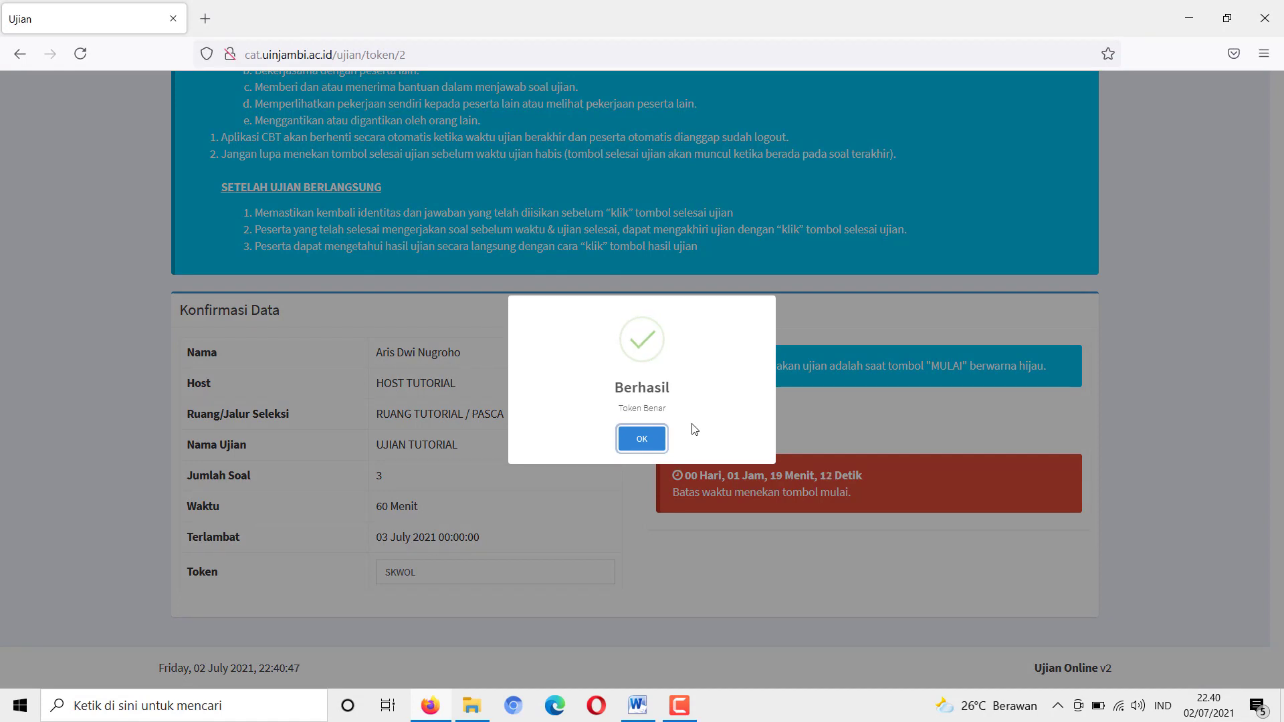
pyautogui.click(641, 447)
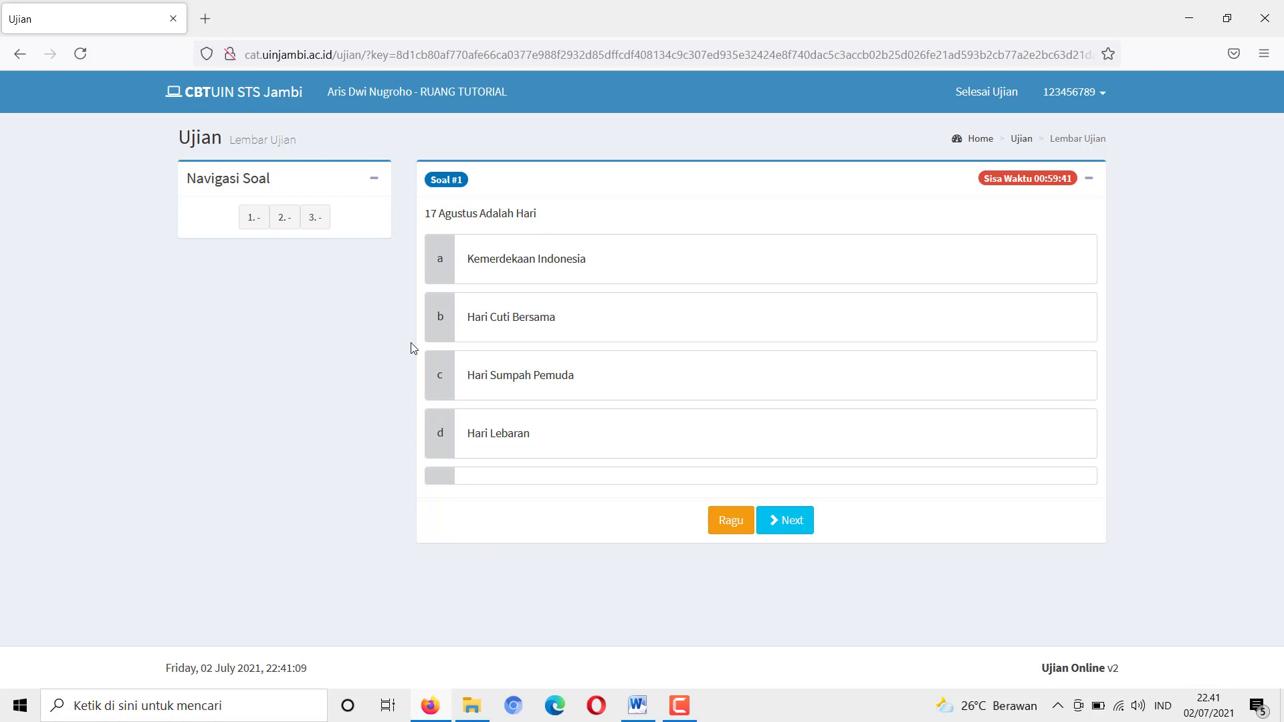
pyautogui.click(284, 216)
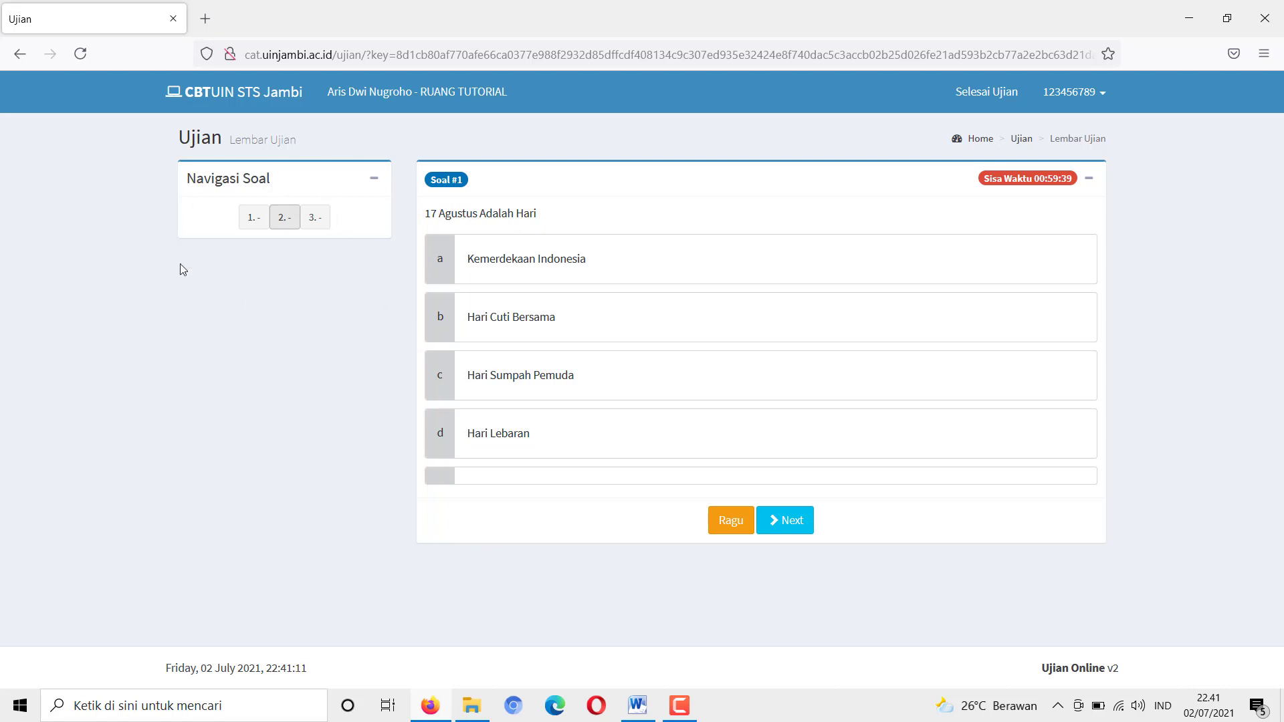
pyautogui.click(254, 222)
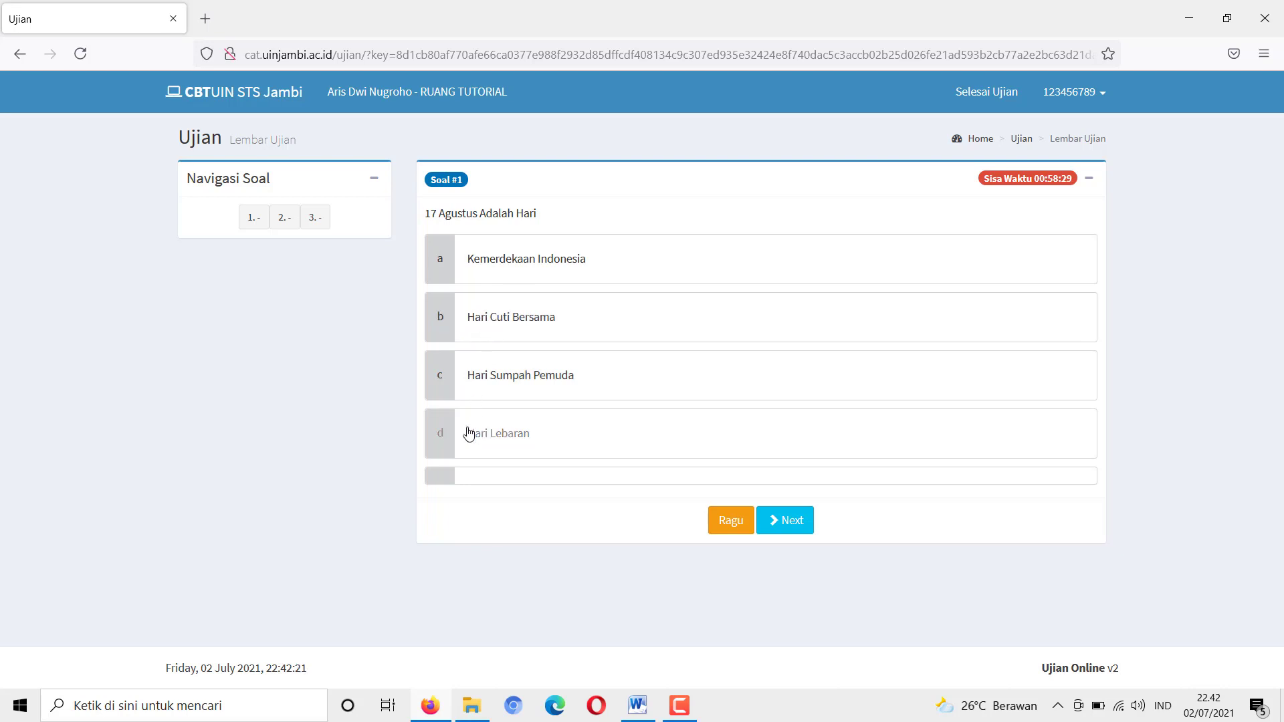
# Answer question 1 'Kemerdekaan Indonesia', question 2 '64 dan 128', question 3 'Ketuhanan Yang Maha Esa'
pyautogui.click(520, 272)
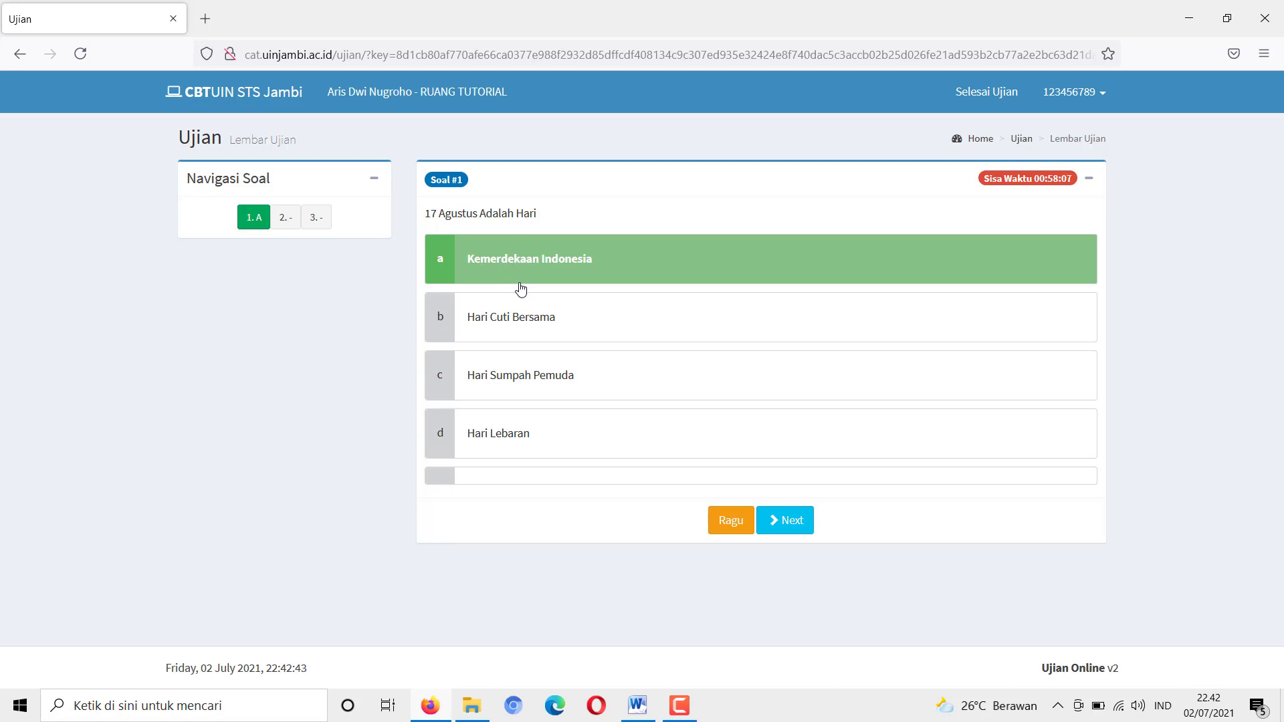
pyautogui.click(784, 520)
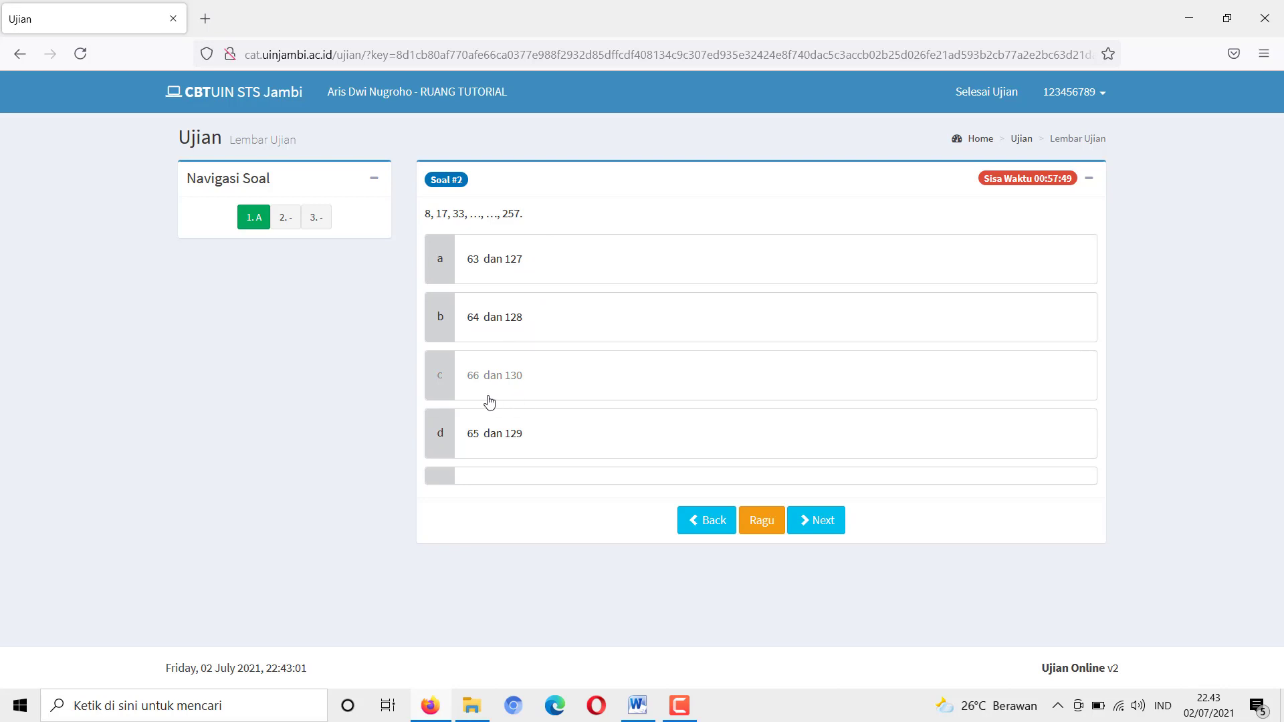
pyautogui.click(480, 330)
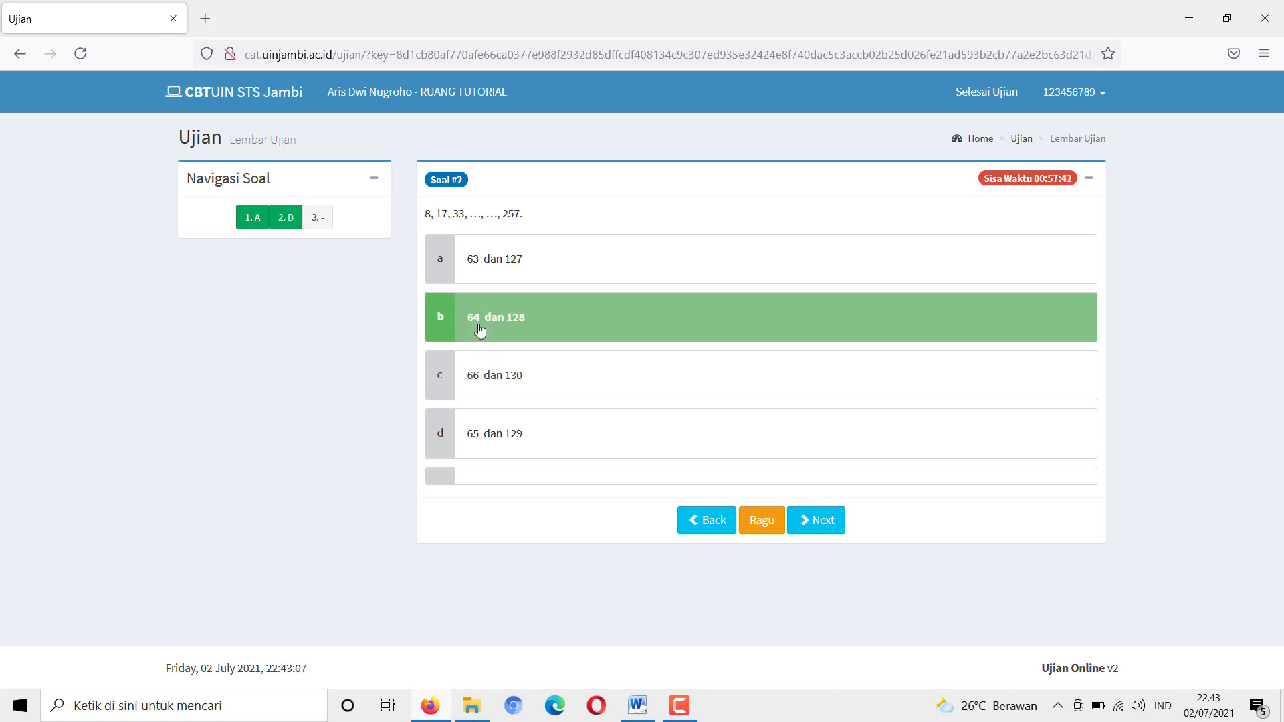
pyautogui.click(823, 529)
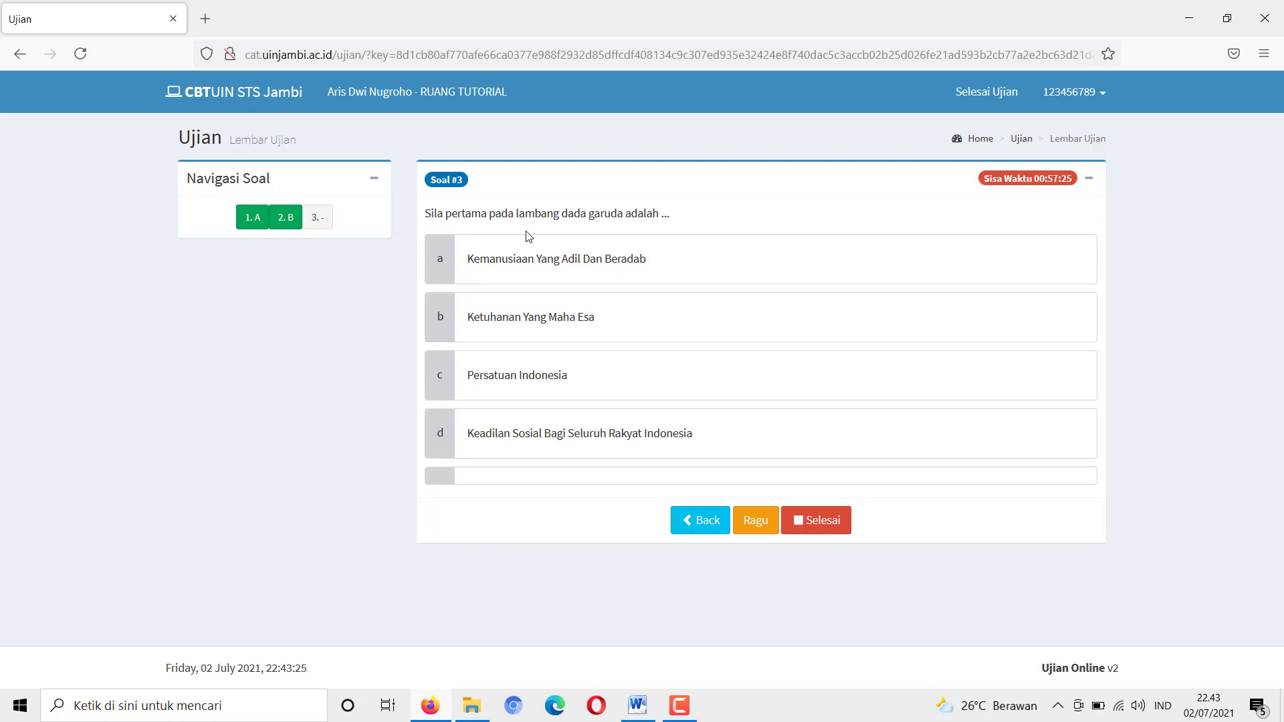
pyautogui.click(494, 330)
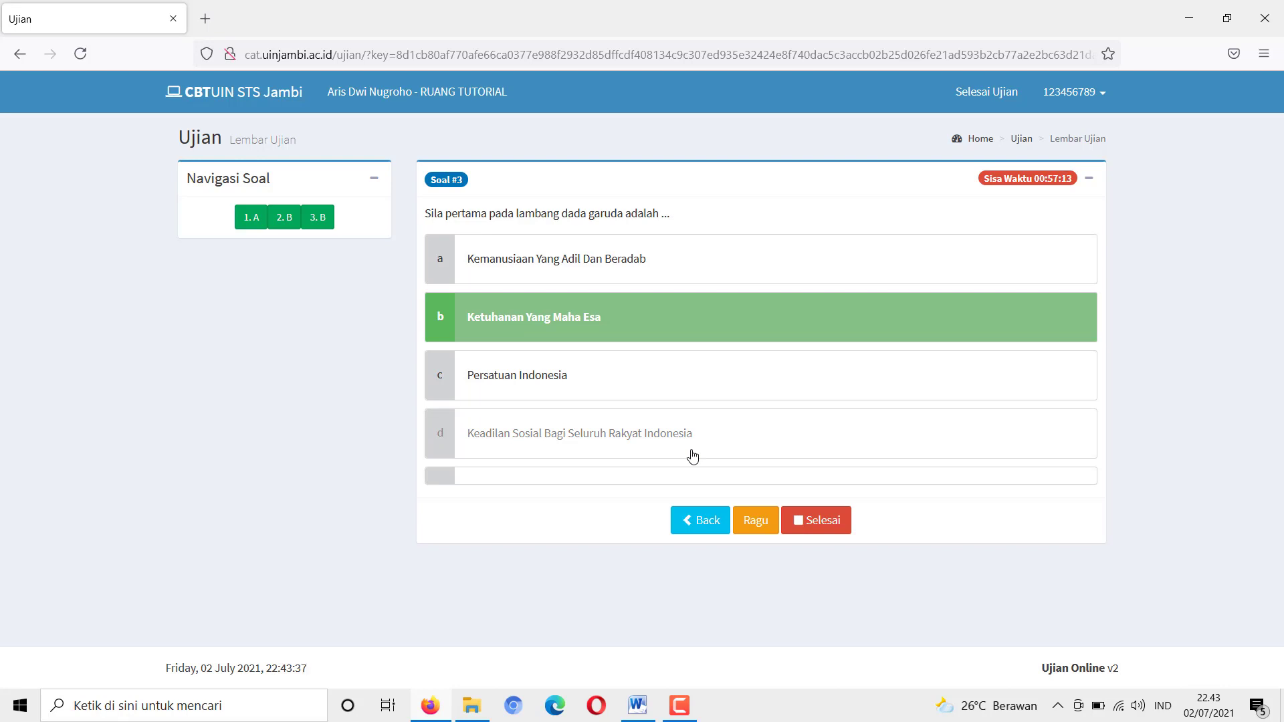
# Review the answers, switch question 1 to 'Hari Cuti Bersama' and back, then reopen question 3
pyautogui.click(288, 226)
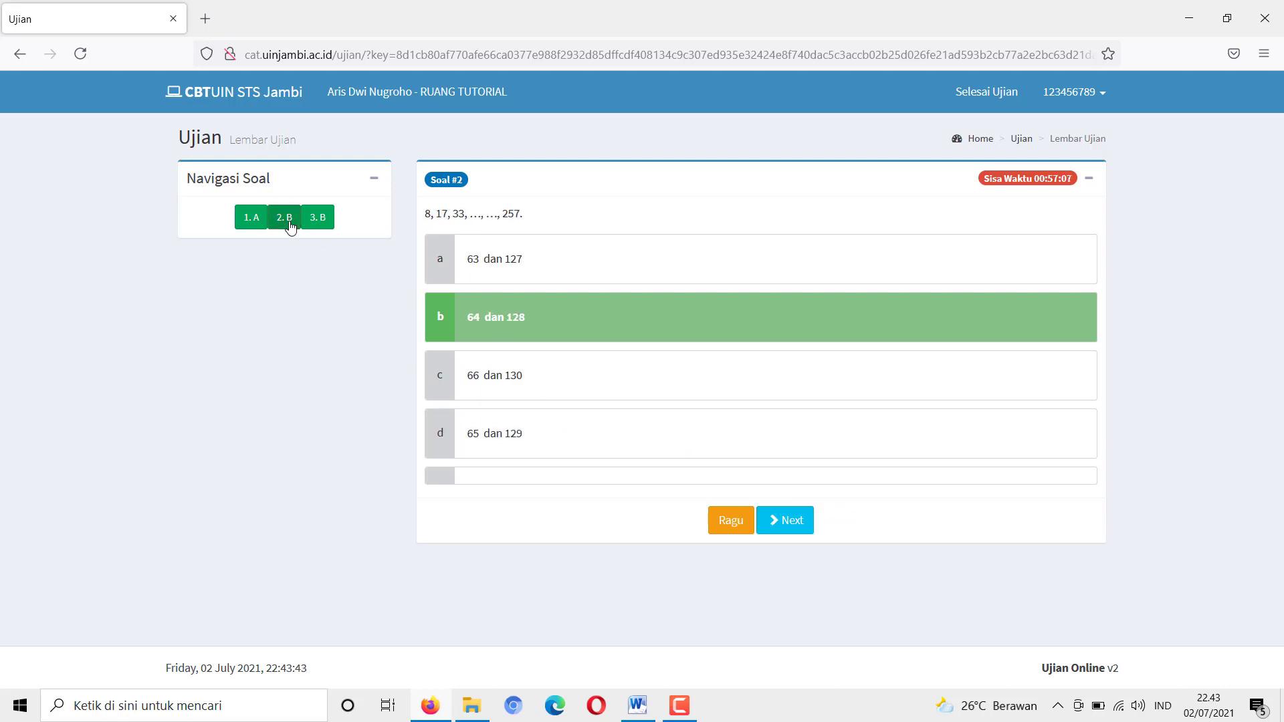
pyautogui.click(254, 224)
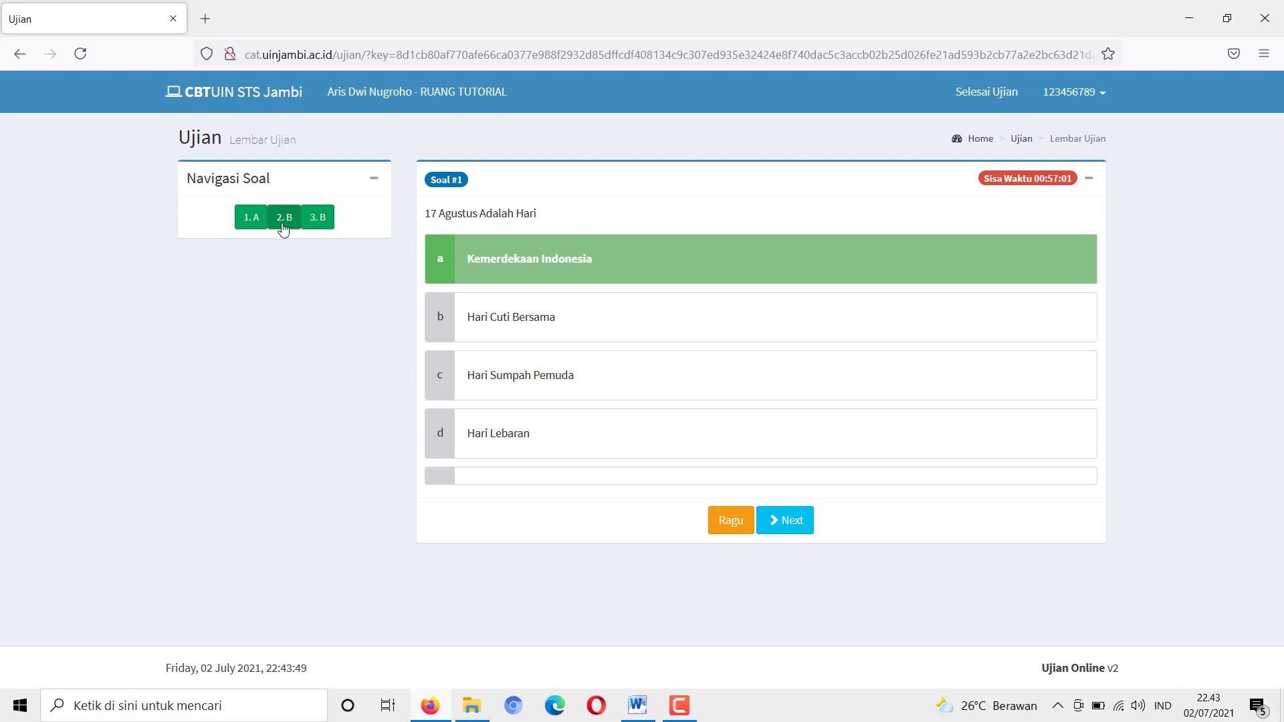
pyautogui.click(283, 227)
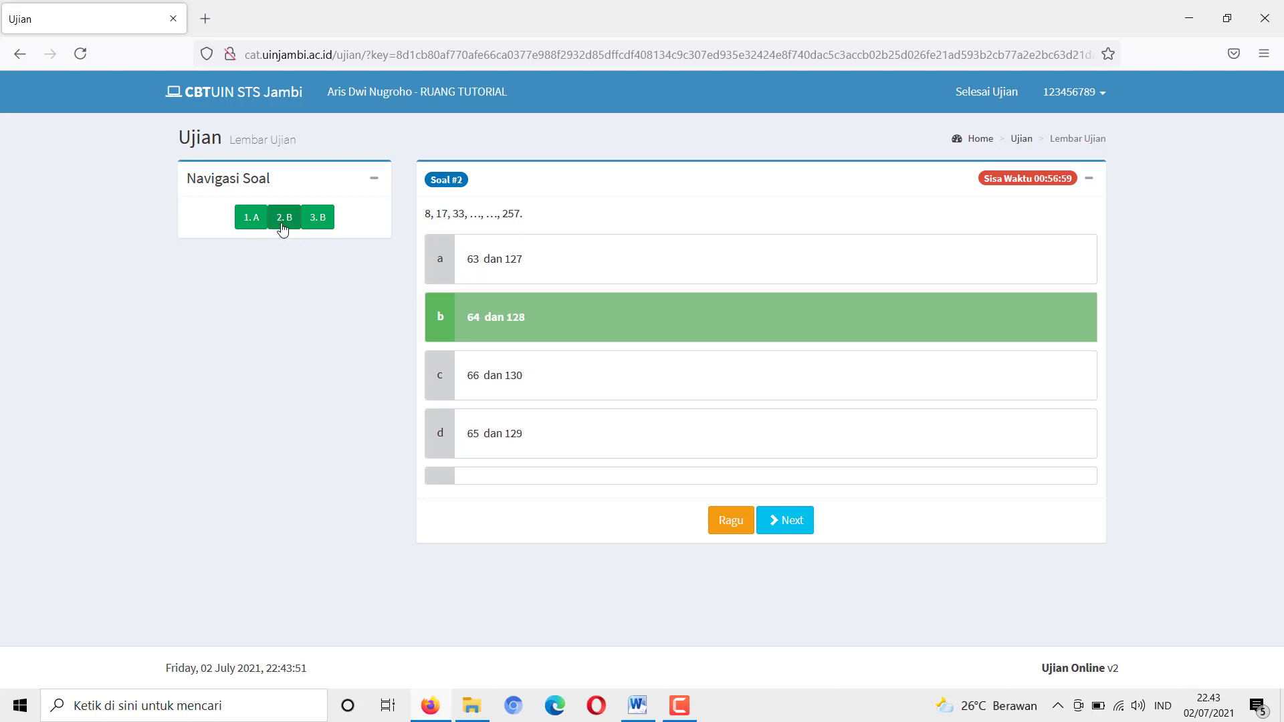
pyautogui.click(319, 231)
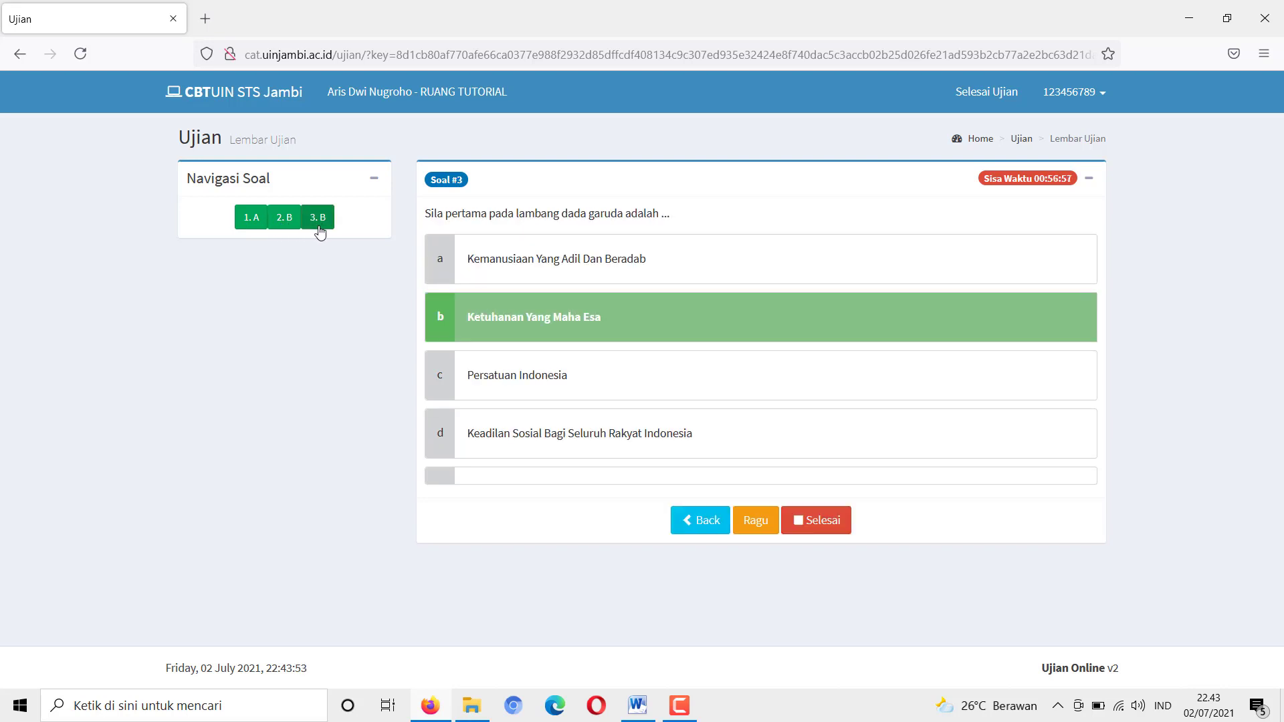
pyautogui.click(247, 221)
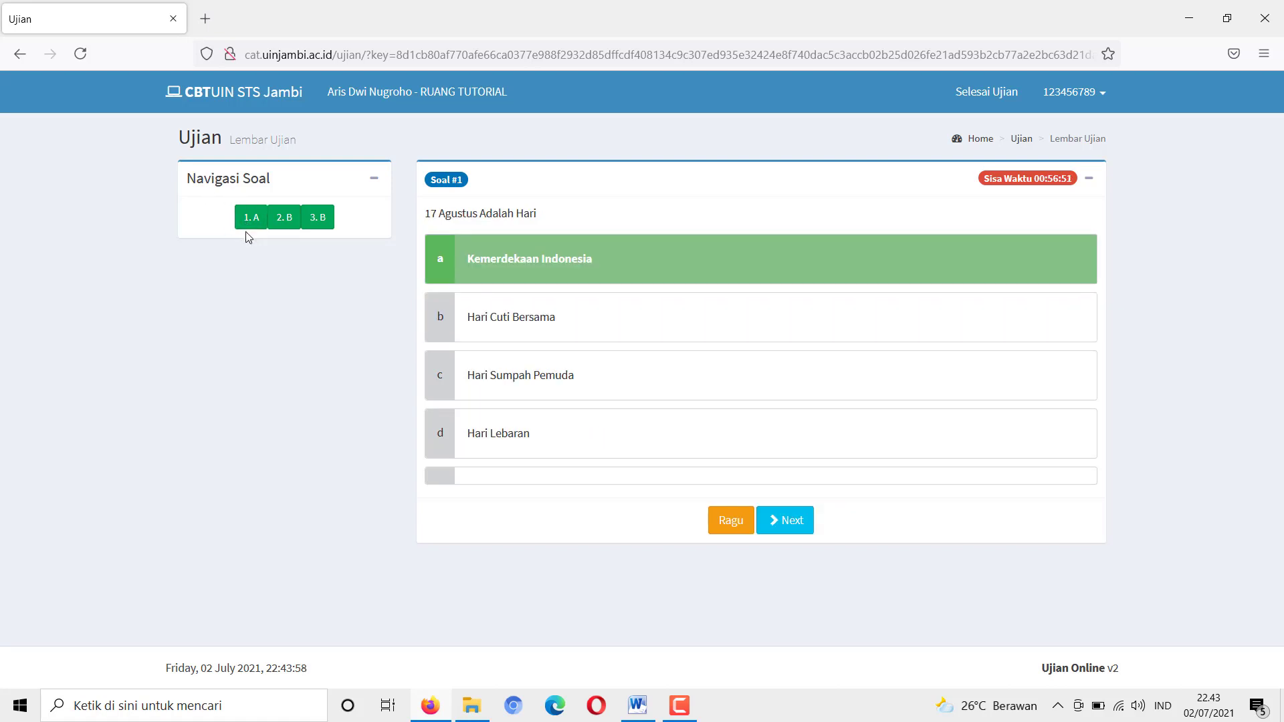
pyautogui.click(282, 224)
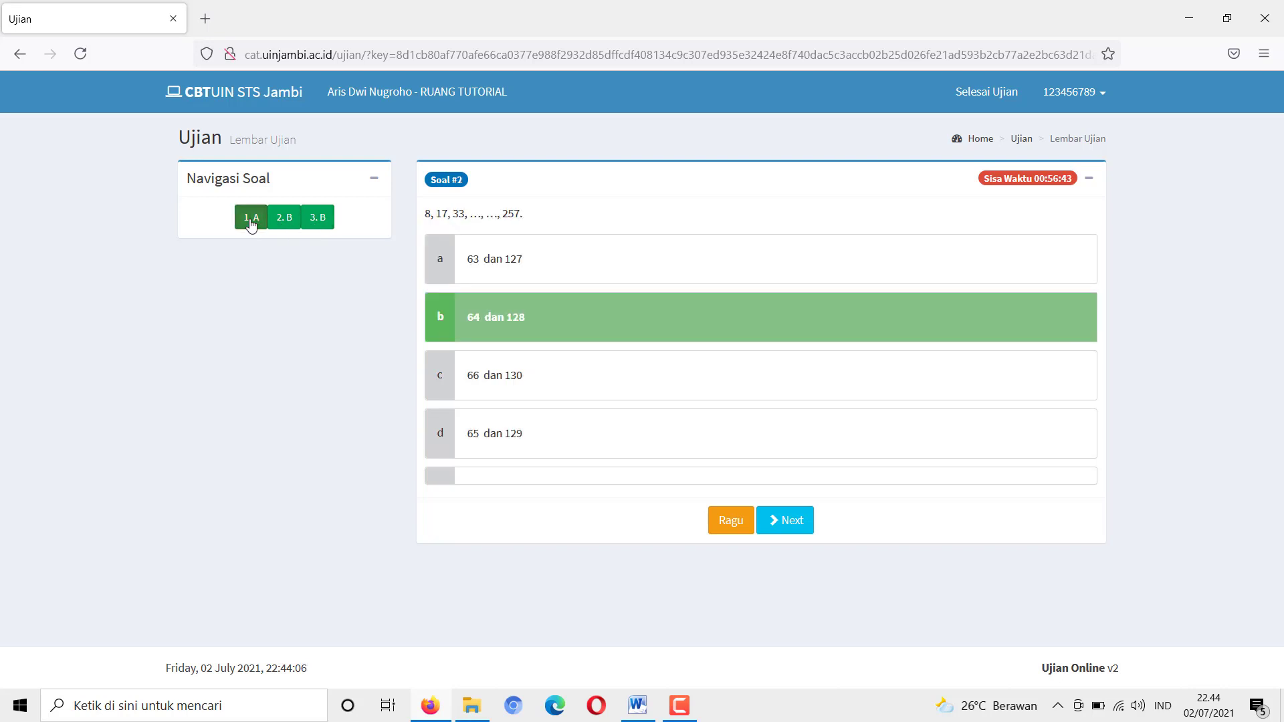
pyautogui.click(252, 221)
pyautogui.click(492, 330)
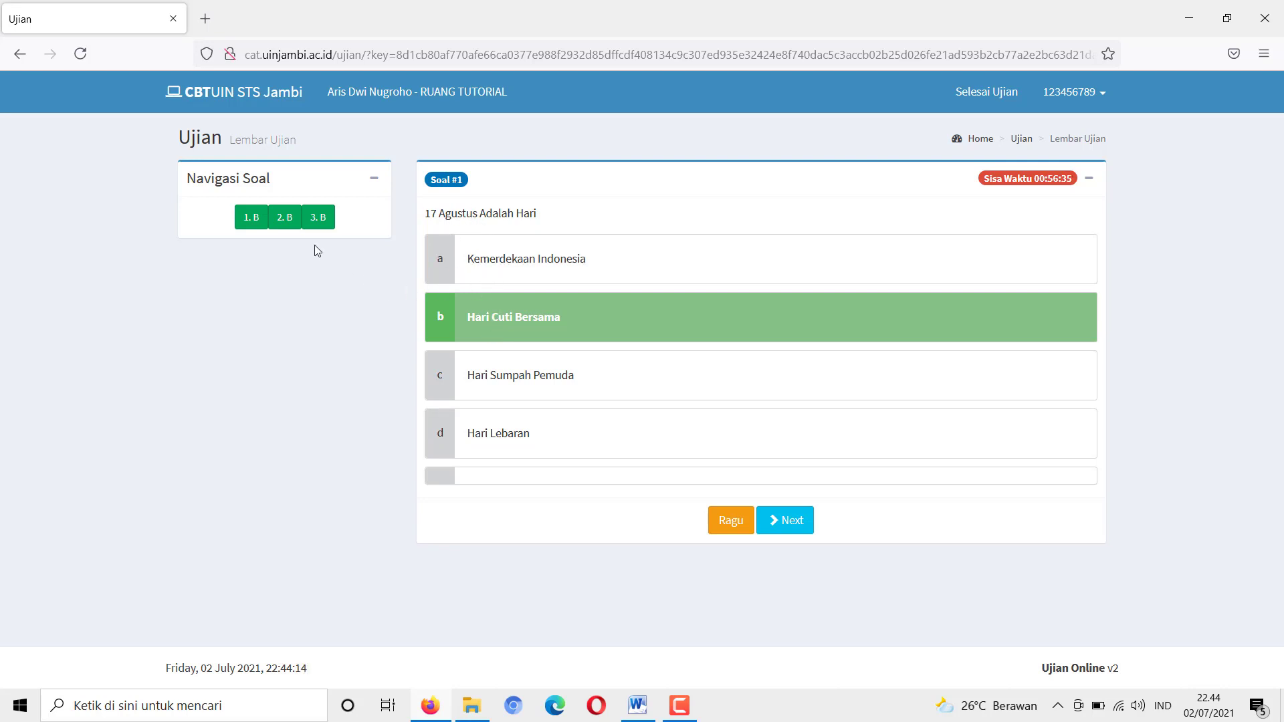
pyautogui.click(499, 273)
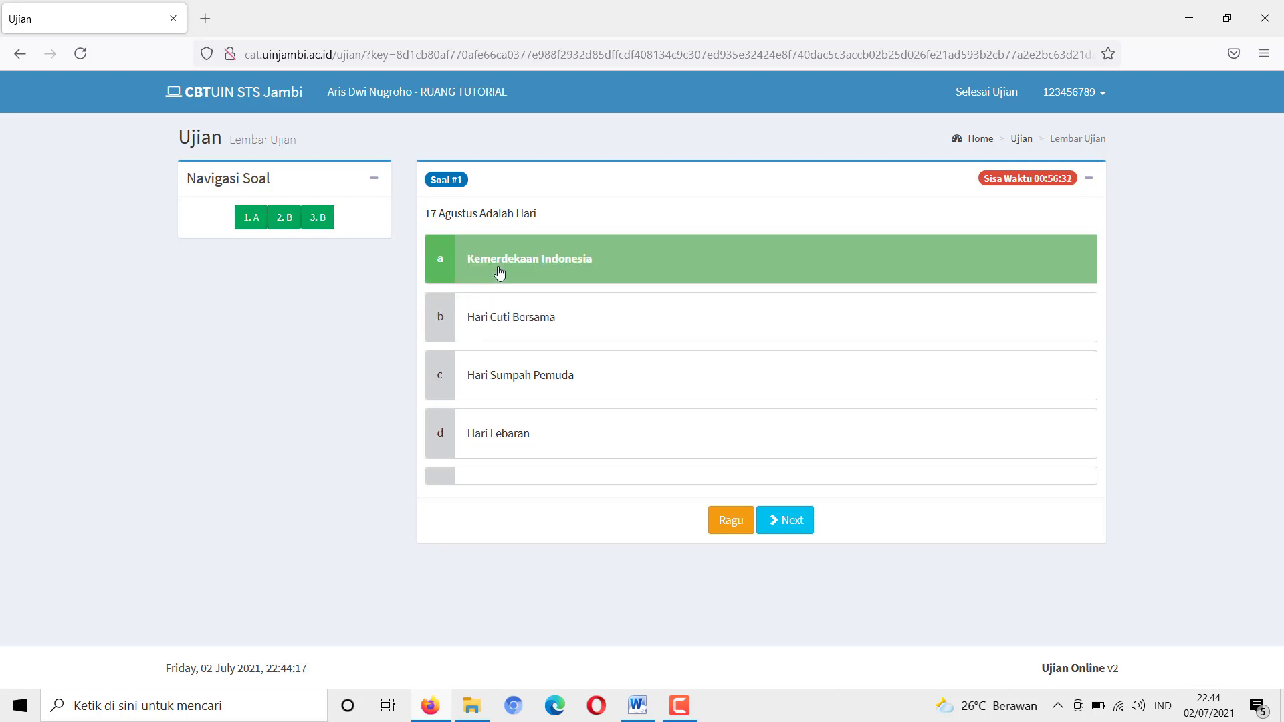
pyautogui.click(326, 218)
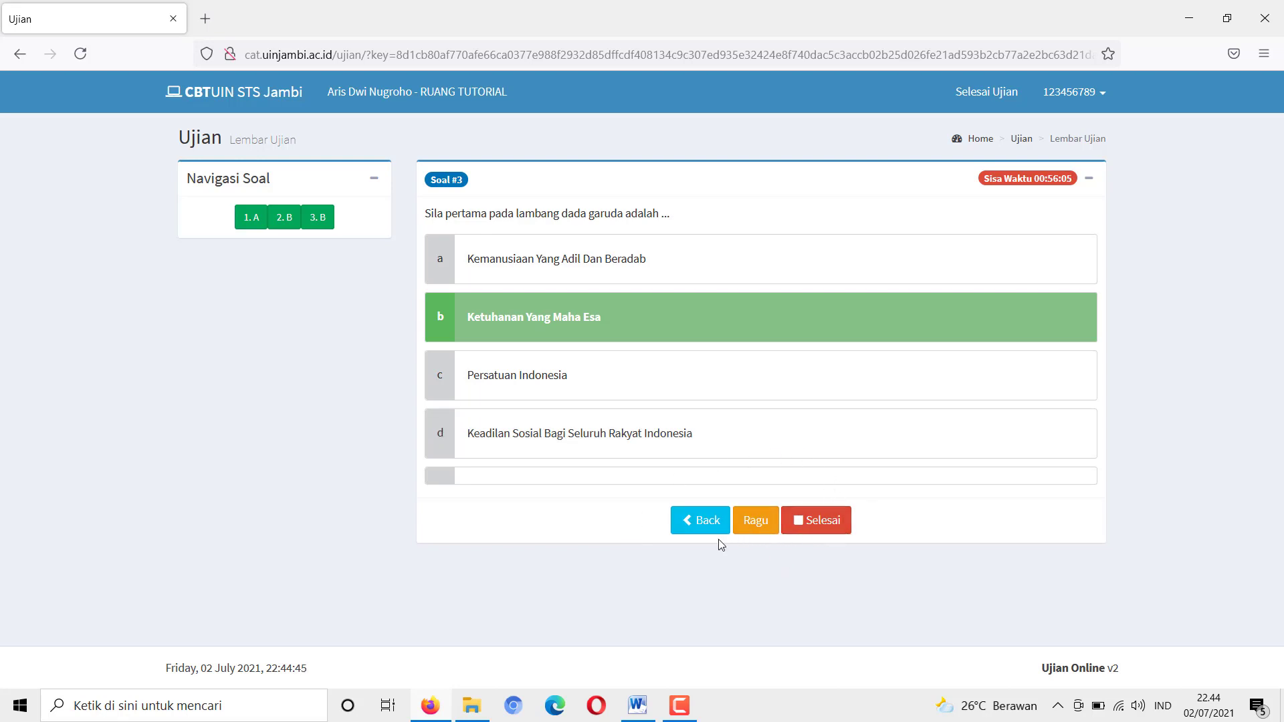
# Press Selesai, cancel the first end-test confirmation, then request ending the test again
pyautogui.click(814, 530)
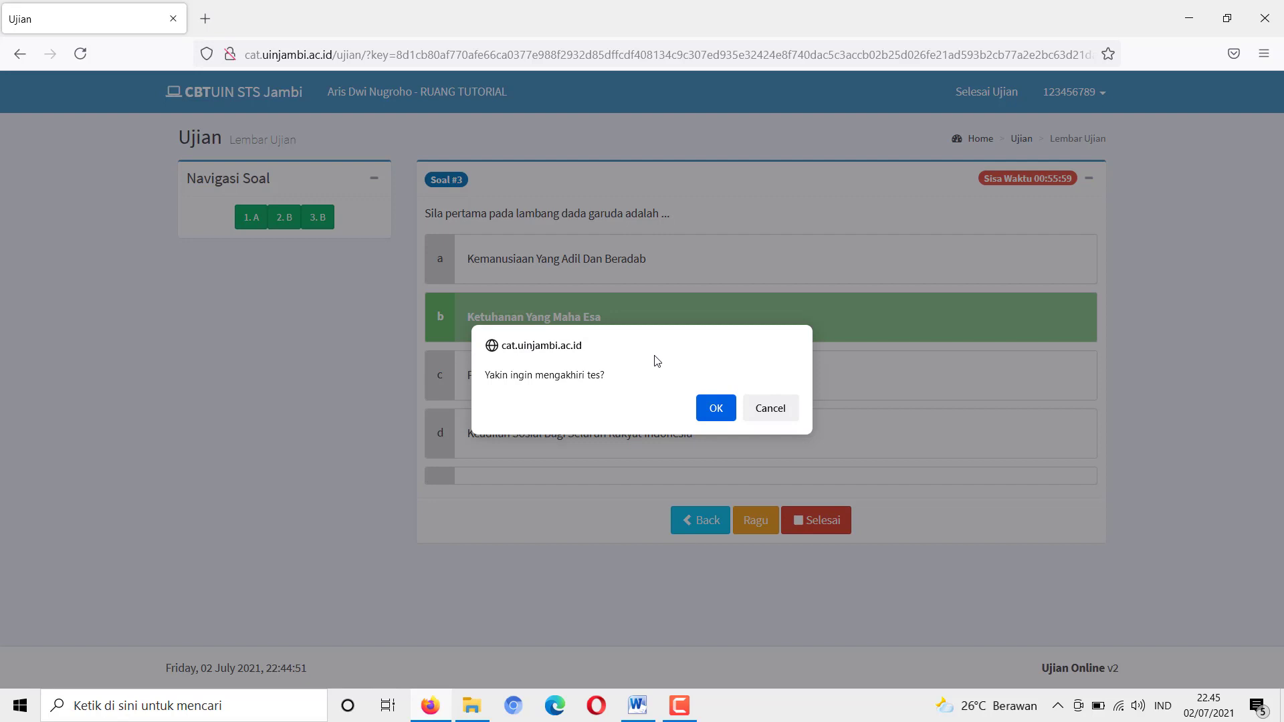
pyautogui.click(770, 409)
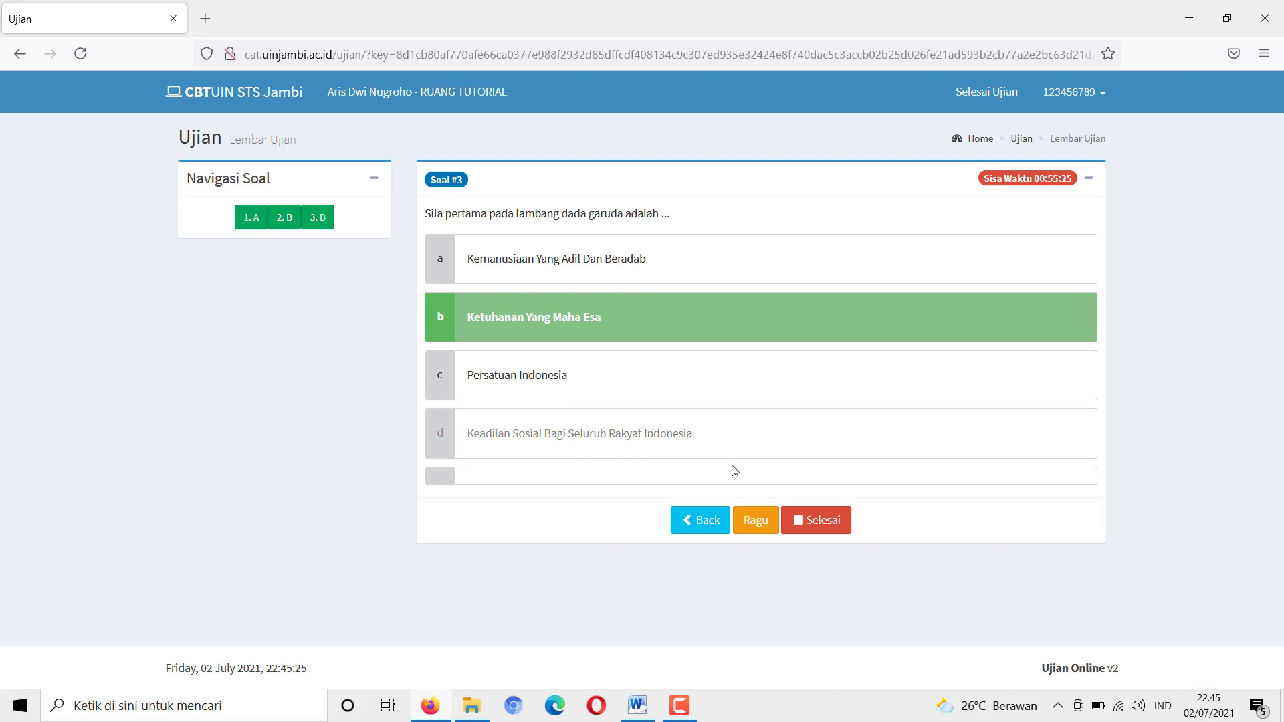
pyautogui.click(815, 530)
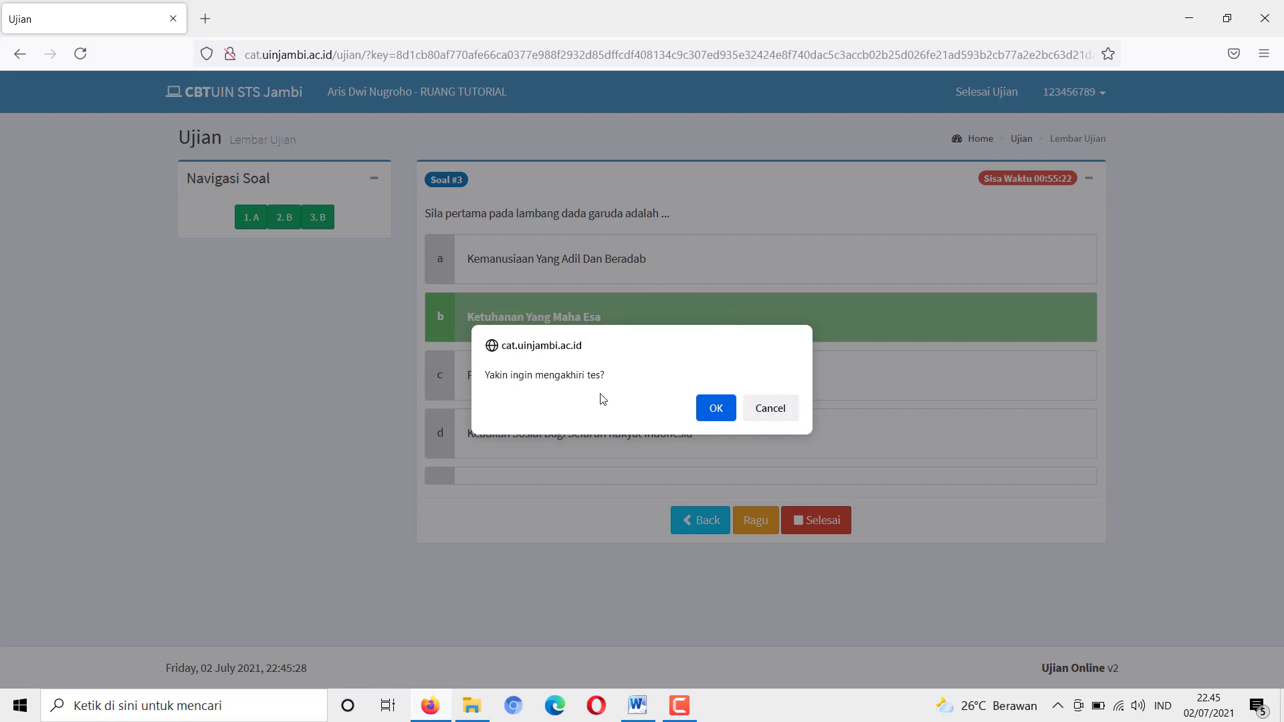
# Confirm ending the test, then open the account menu at the top right
pyautogui.click(715, 409)
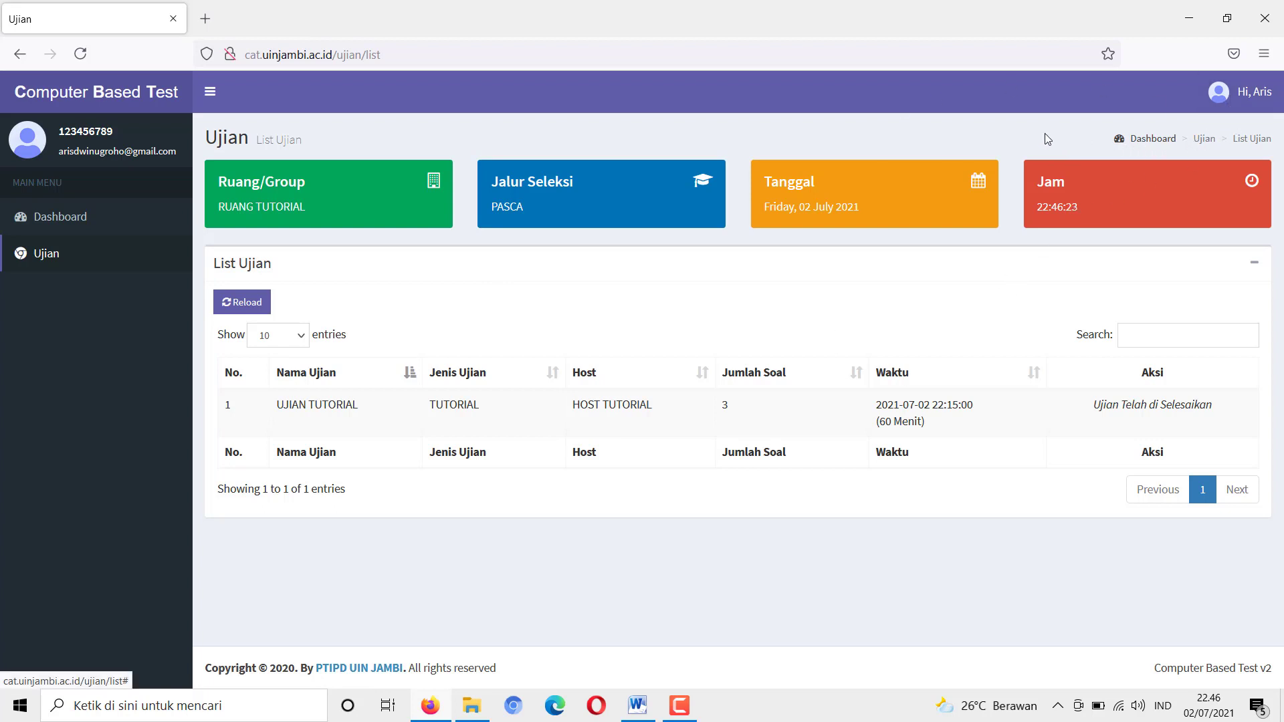
pyautogui.click(1236, 106)
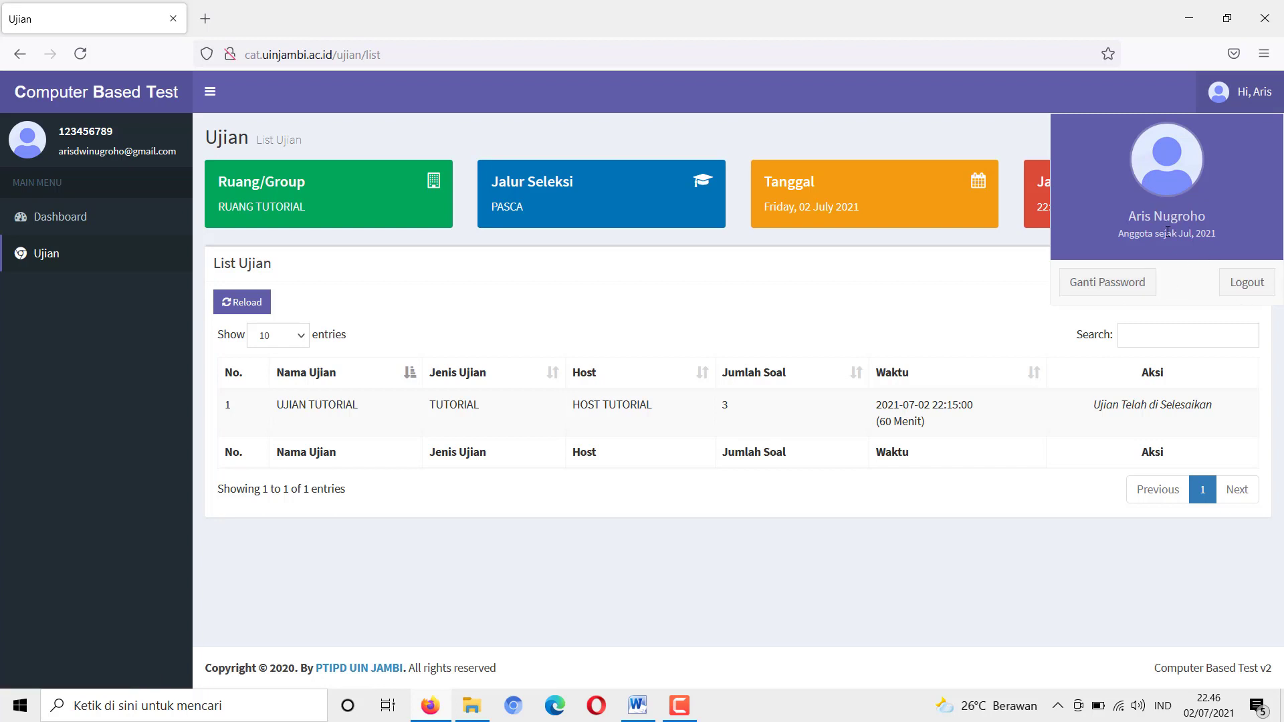
# Log out of the account, confirm with Logout!, and dismiss the saved-logins suggestions
pyautogui.click(1238, 288)
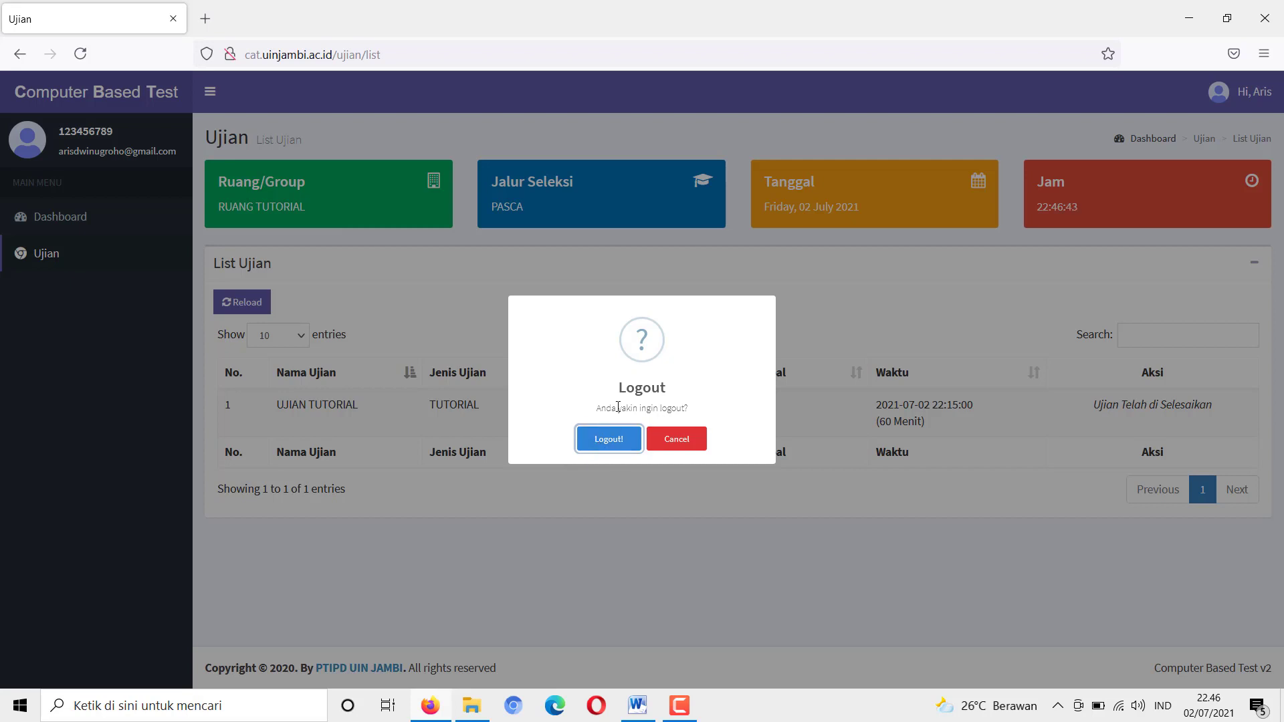
pyautogui.click(613, 448)
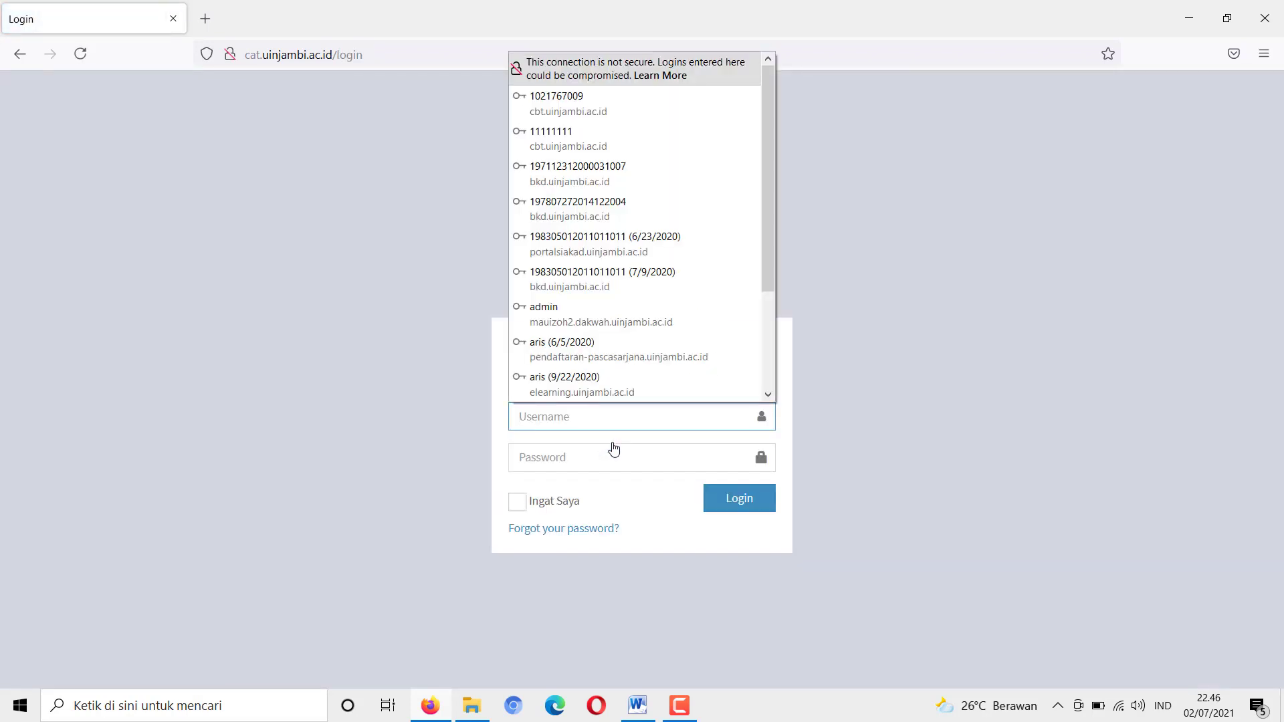
pyautogui.click(328, 307)
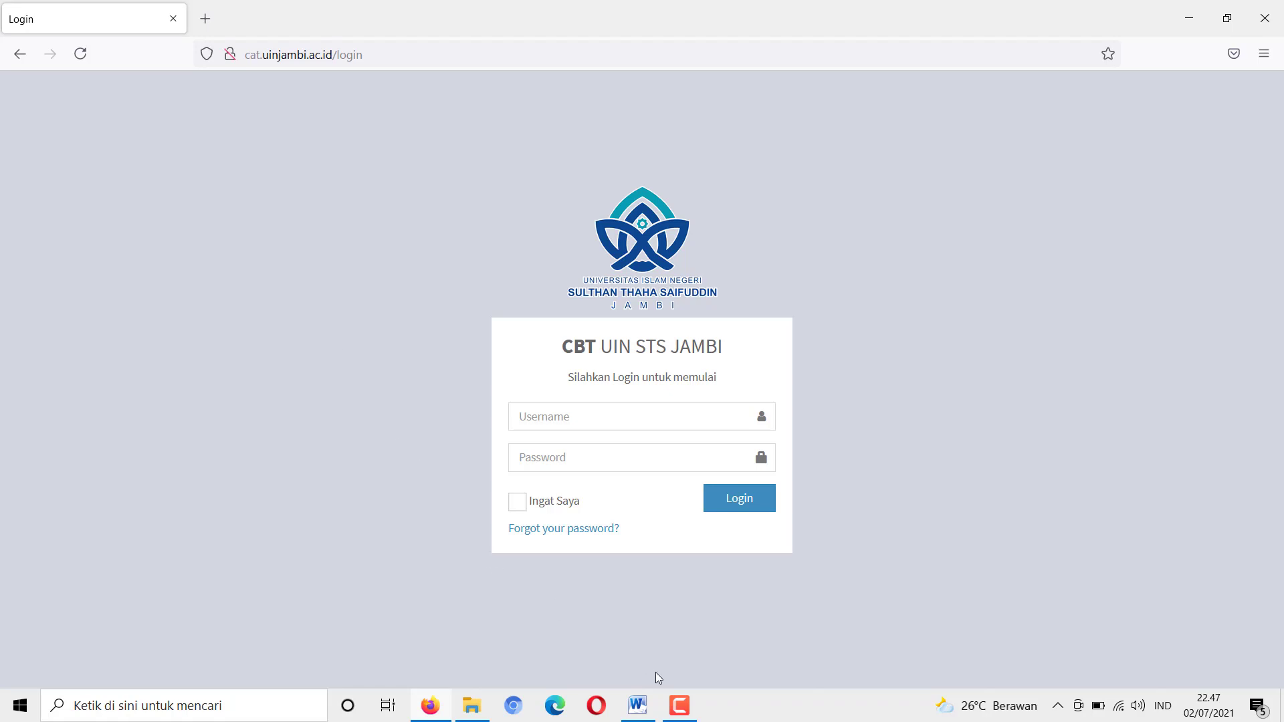
pyautogui.click(687, 710)
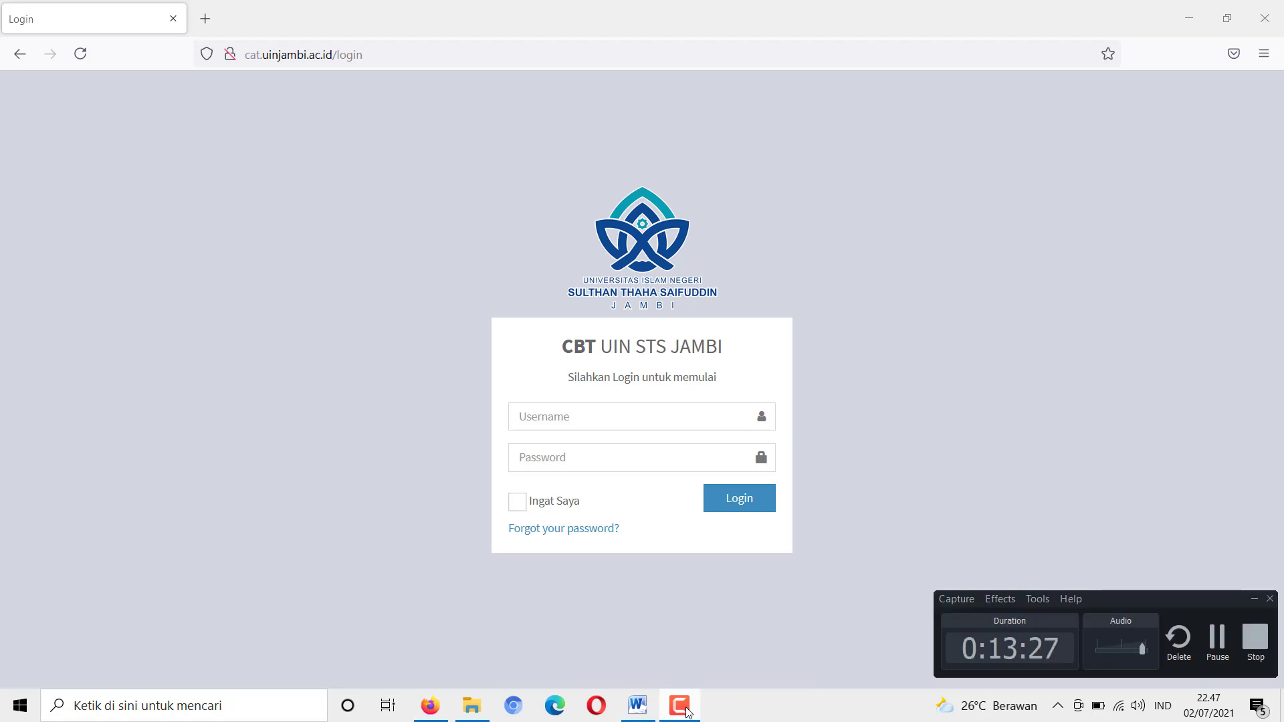